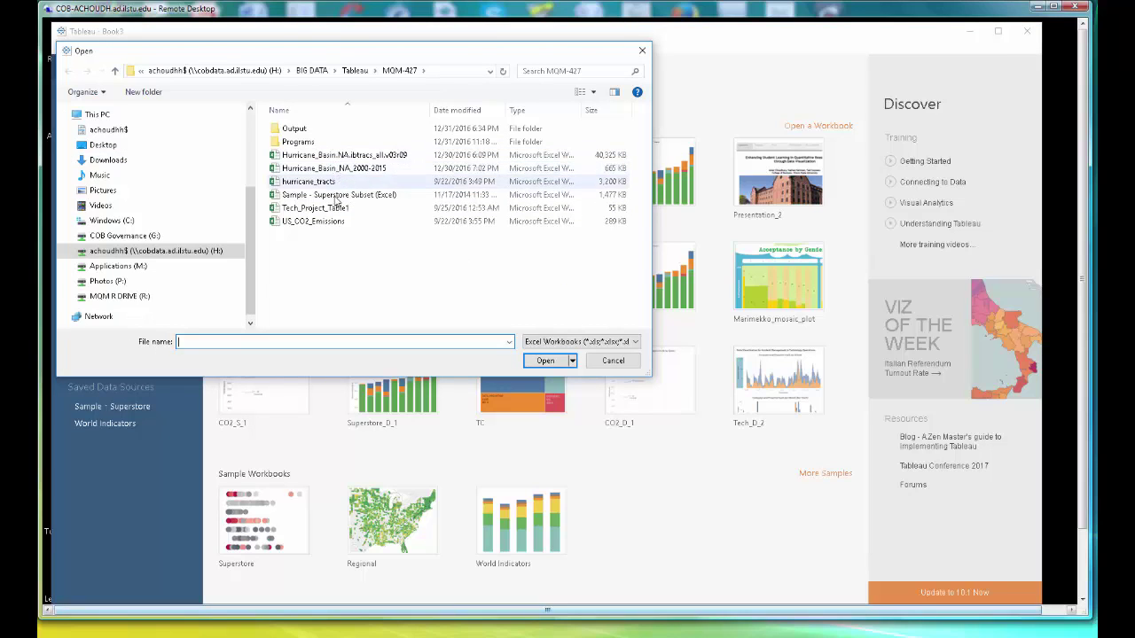
Step: Connect to the Sample - Superstore Subset (Excel) workbook, add its Orders sheet as the data source, and go to Sheet 1
click(336, 197)
double_click(336, 197)
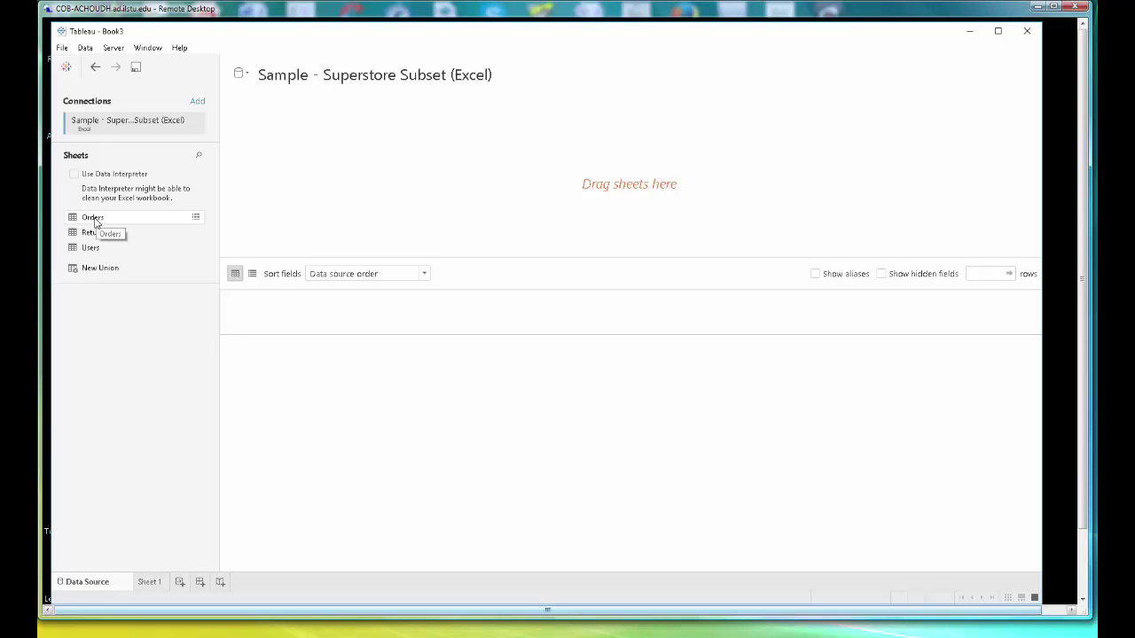
drag(95, 220, 519, 209)
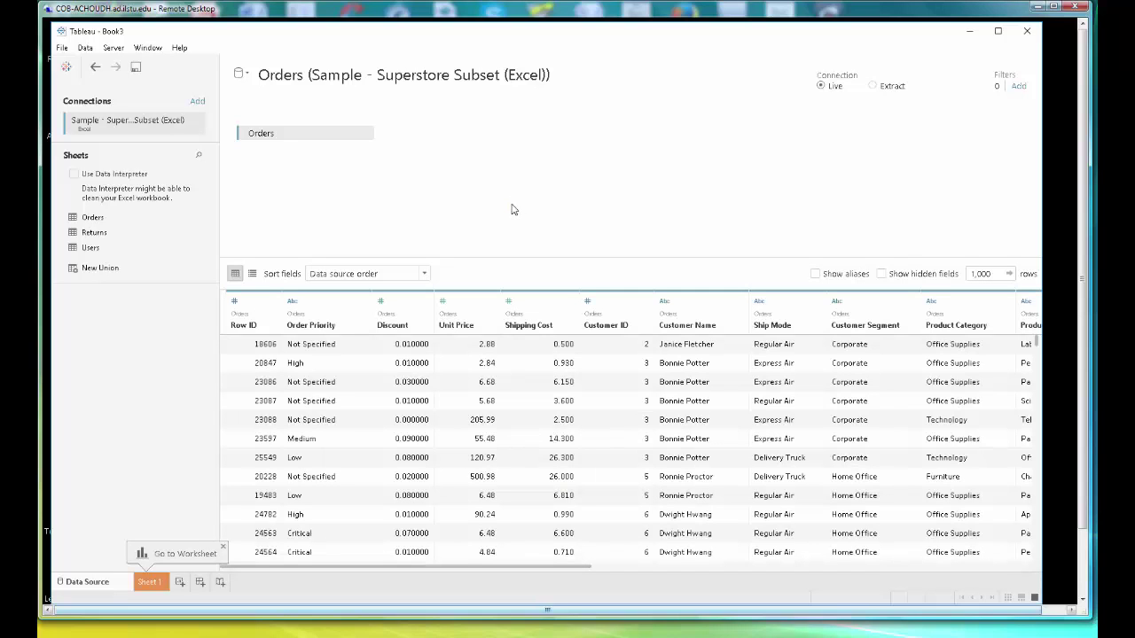
click(148, 582)
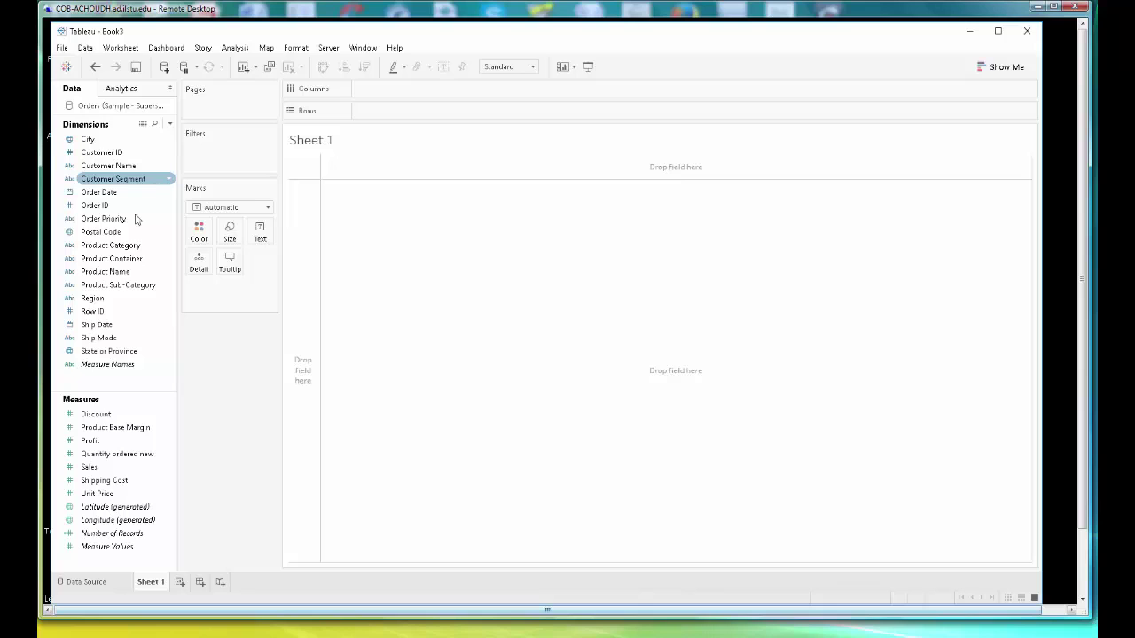
Step: Build a bar chart with Product Sub-Category on Columns and the sum of Sales on Rows
drag(125, 291, 396, 100)
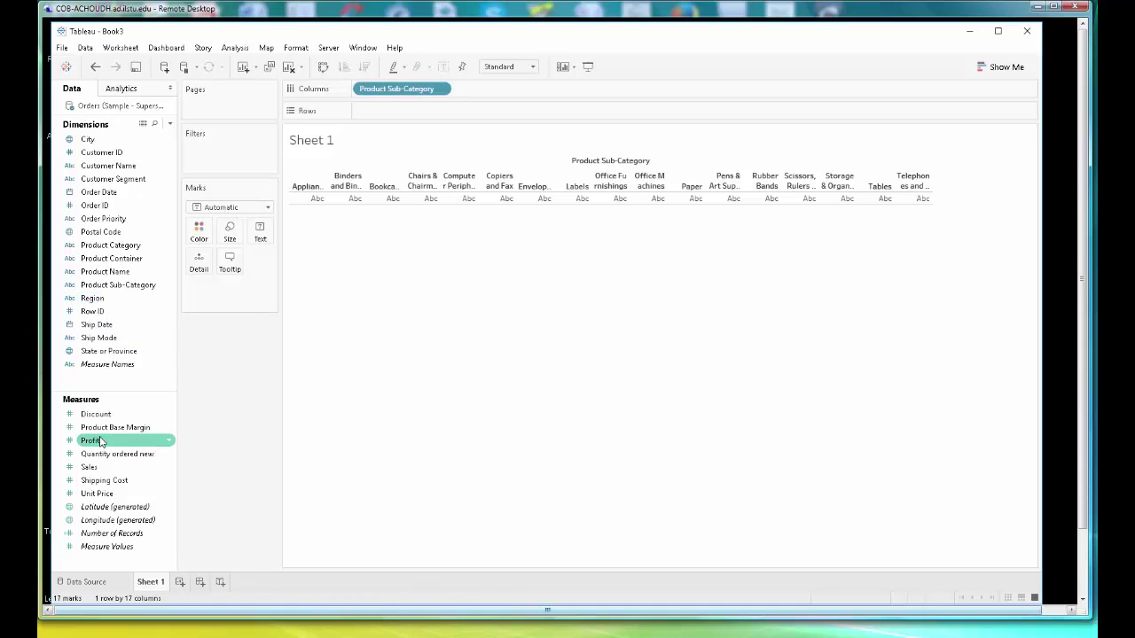
double_click(88, 466)
drag(501, 89, 446, 115)
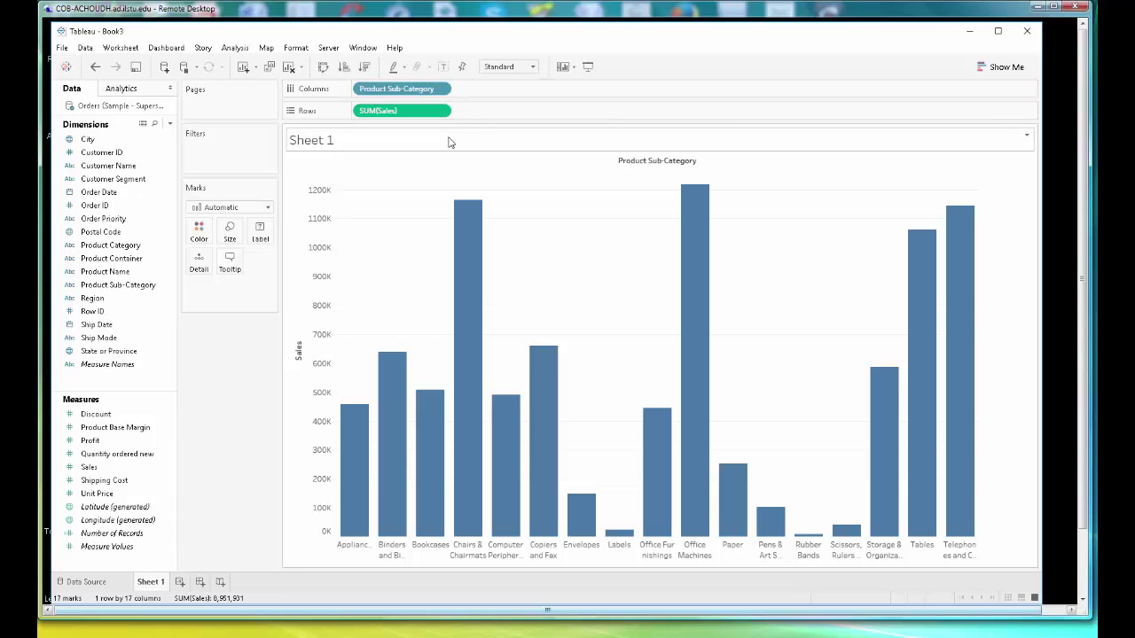
Step: Convert the Sales by Product Sub-Category bar chart into a treemap
click(1004, 68)
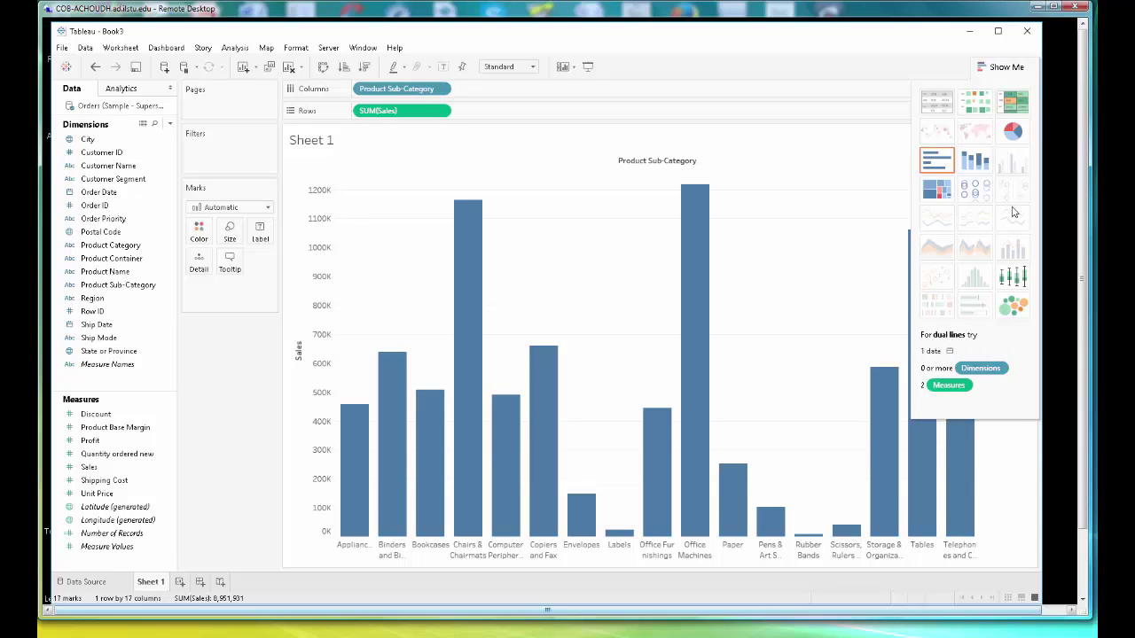
click(938, 191)
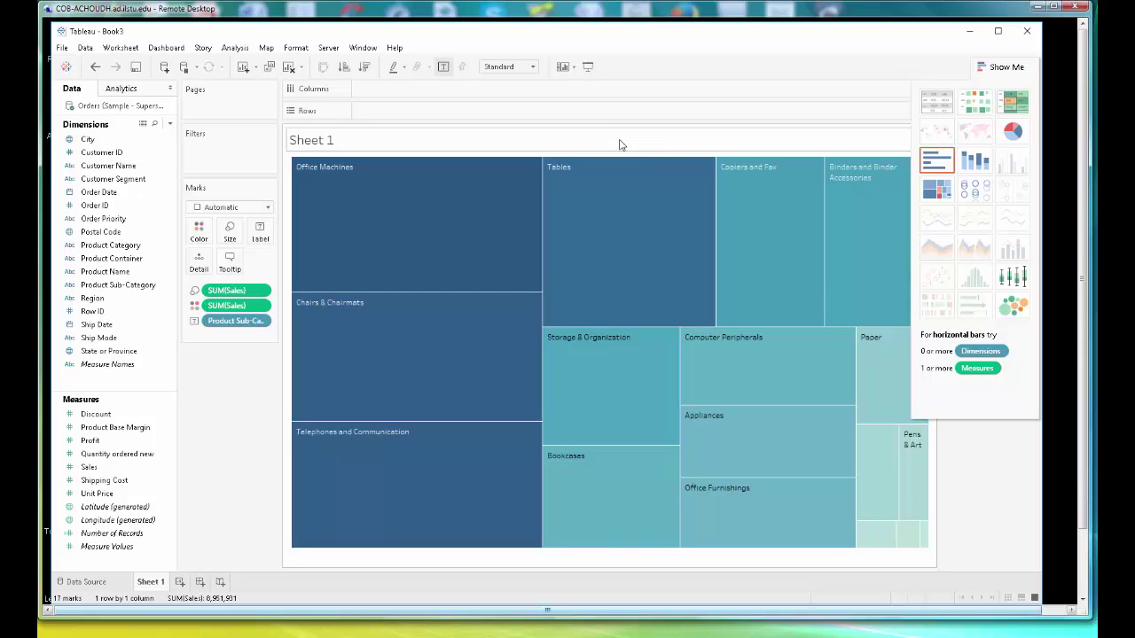
mouse_move(413, 212)
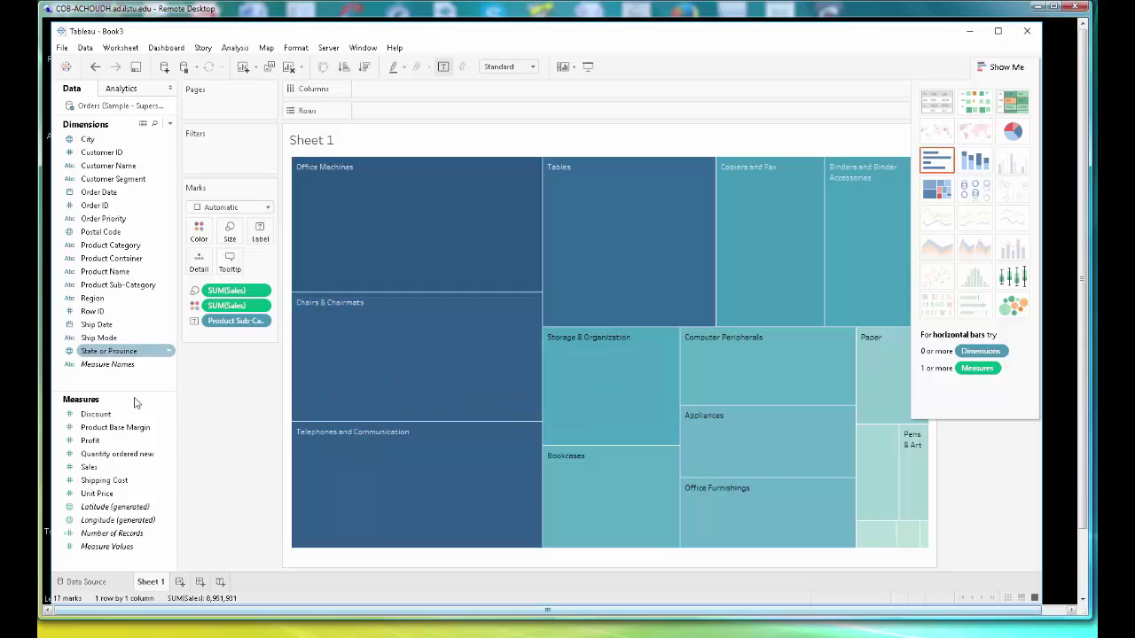
Step: Color the treemap by Profit instead of Sales, keeping Sales as the tile size
click(91, 448)
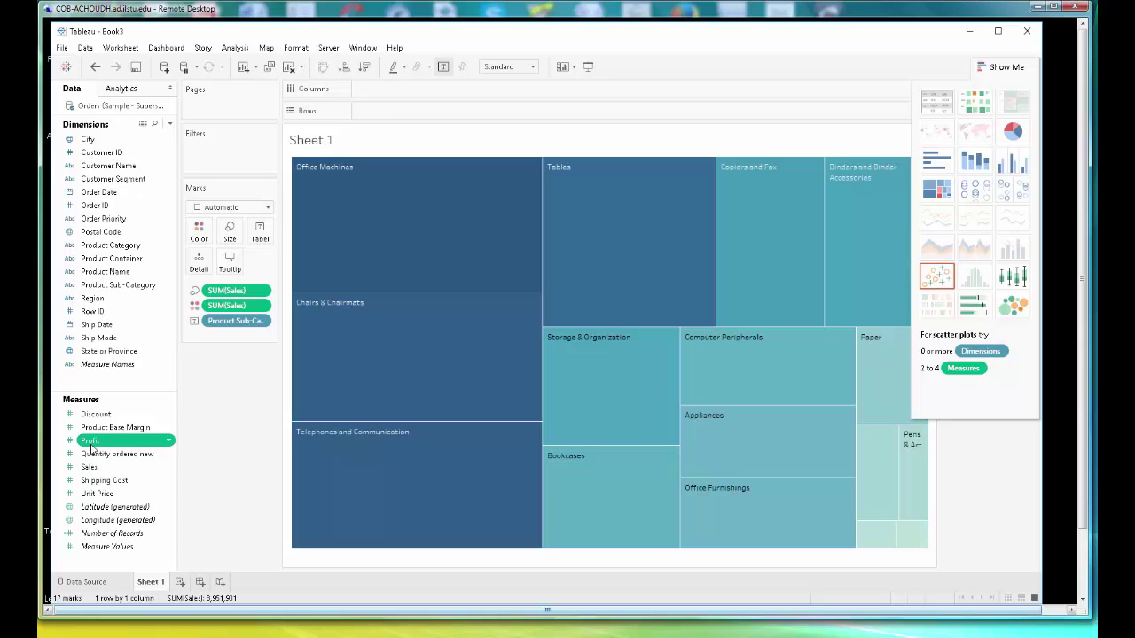
click(91, 448)
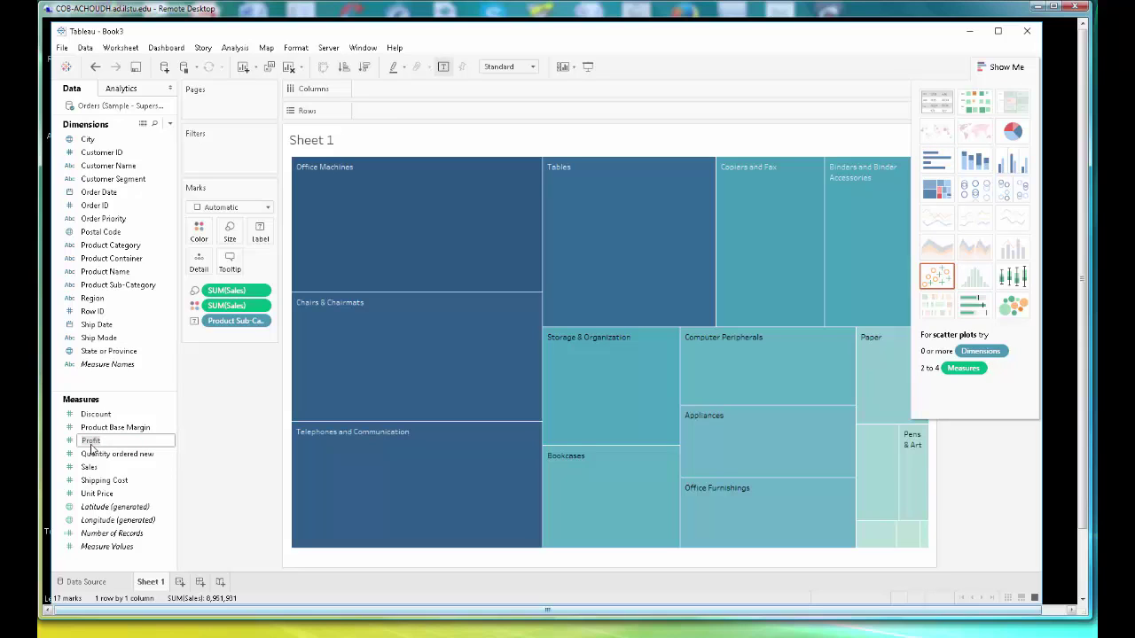
drag(92, 448, 199, 230)
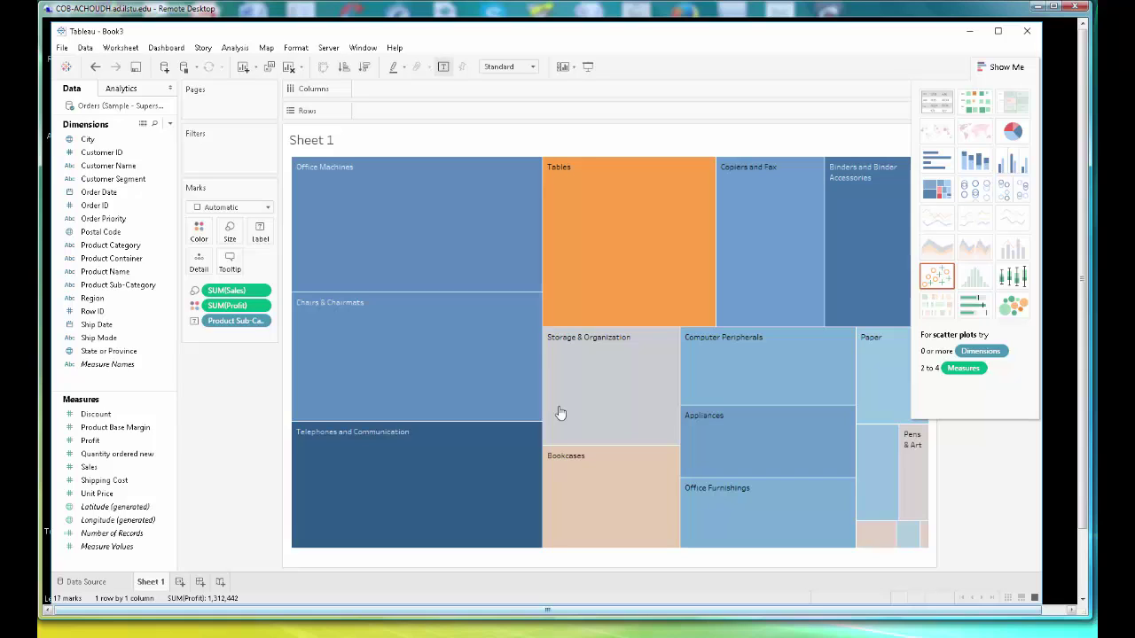
Step: Add a Customer Segment filter that uses all values, and close the Show Me chart gallery
mouse_move(578, 168)
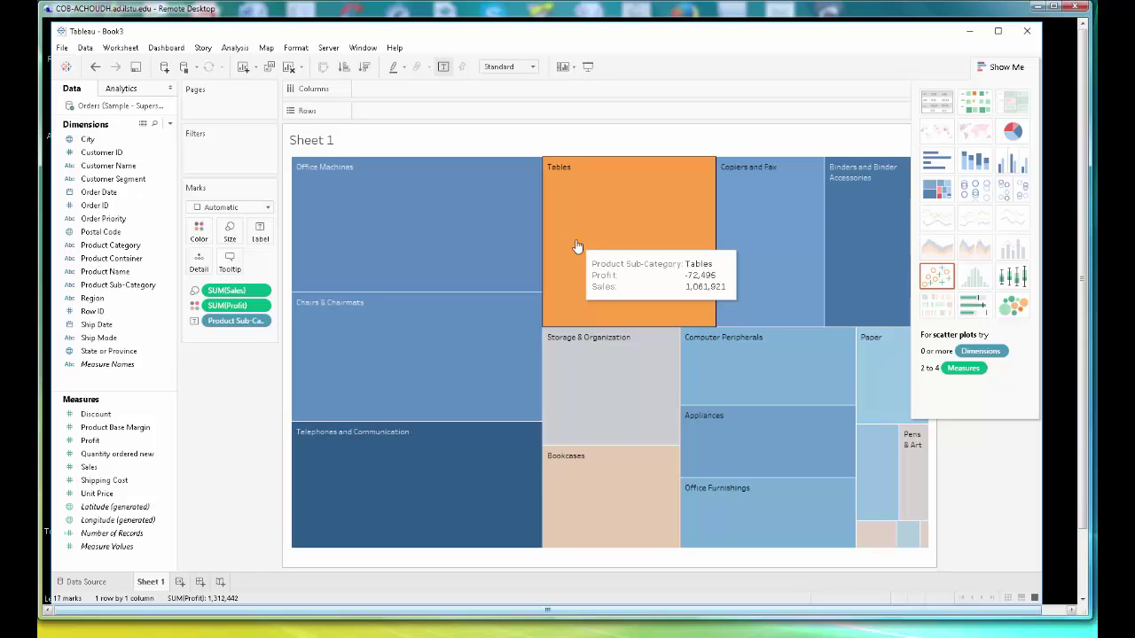
mouse_move(438, 482)
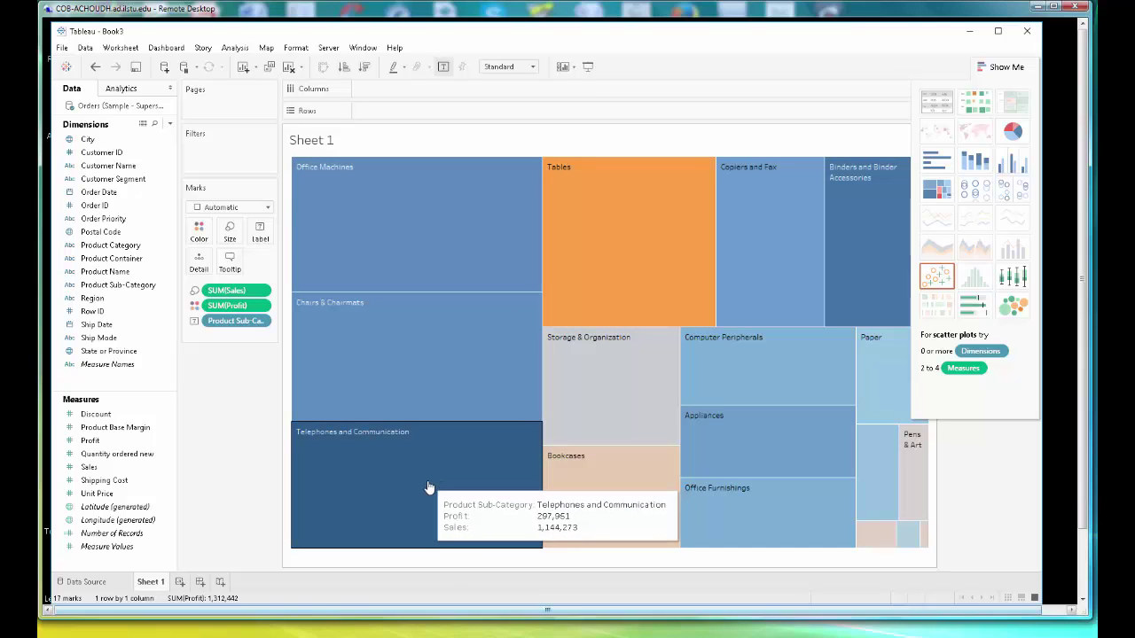
mouse_move(860, 232)
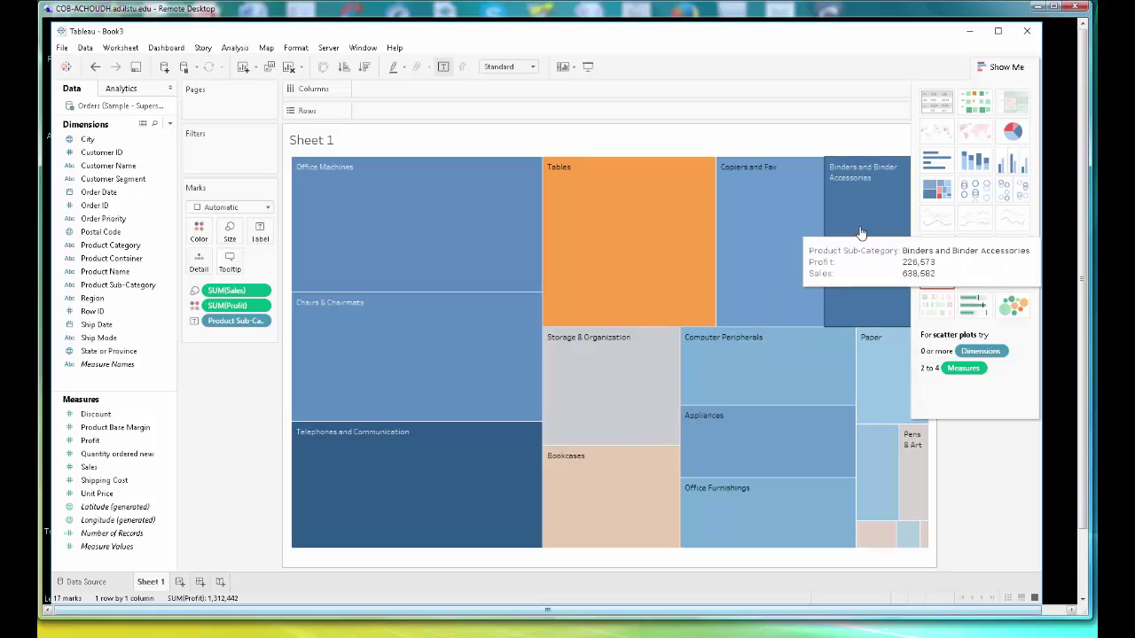
mouse_move(459, 245)
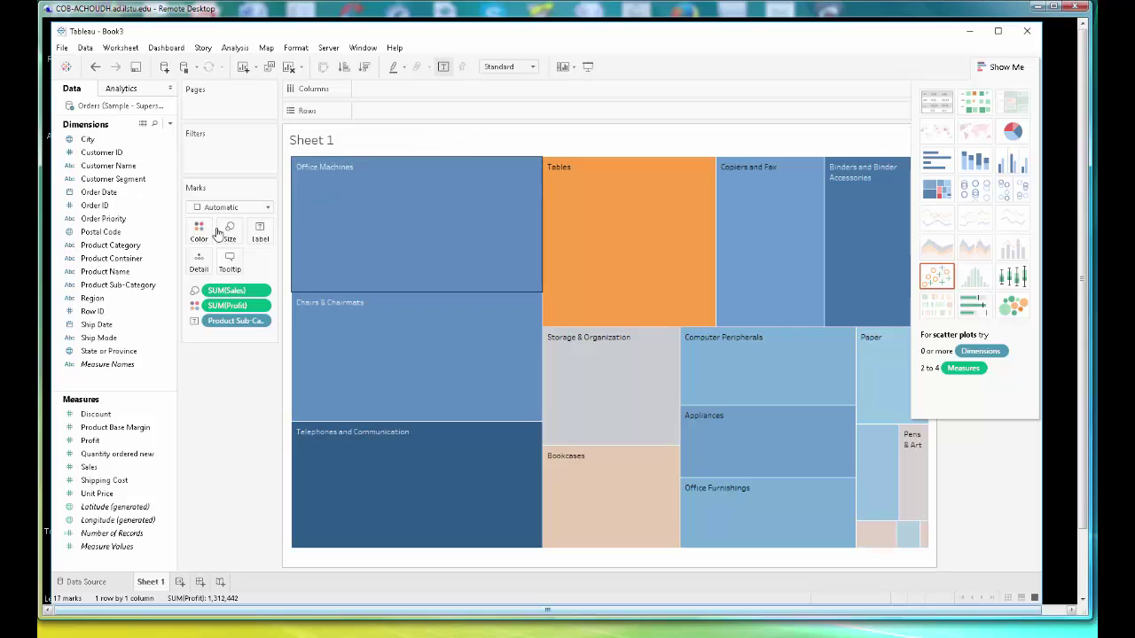
click(111, 245)
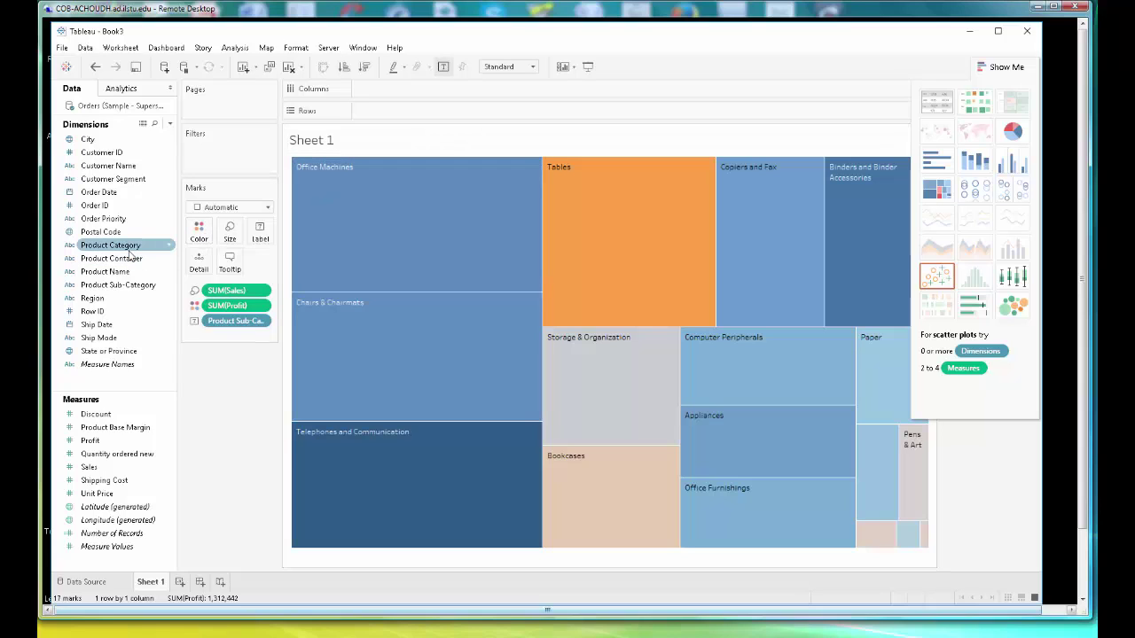
click(111, 258)
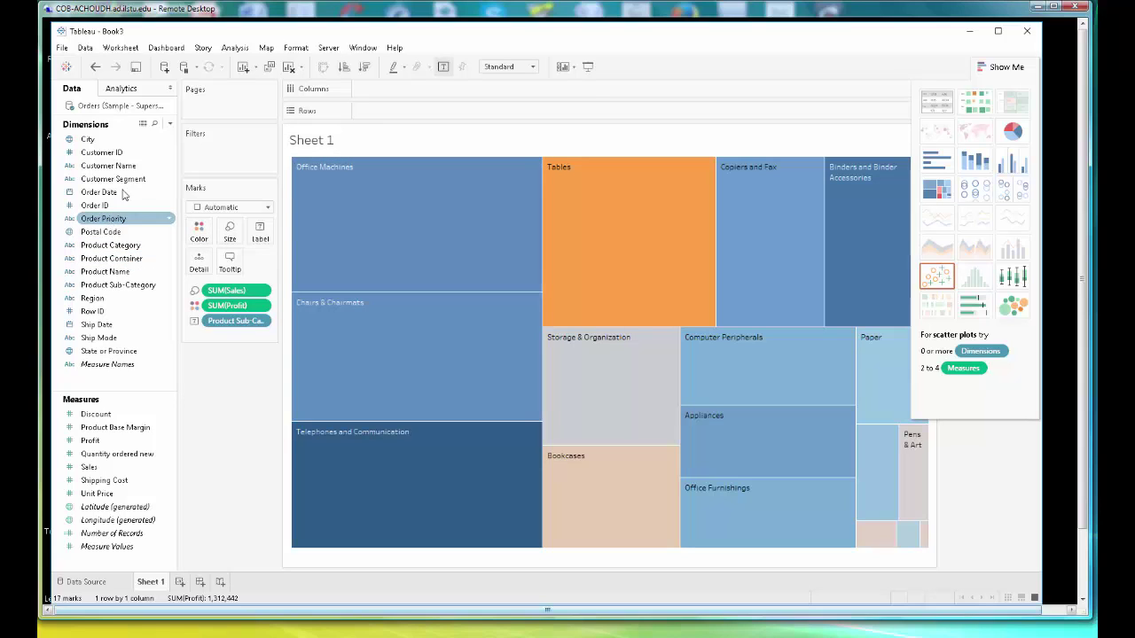
drag(155, 178, 223, 151)
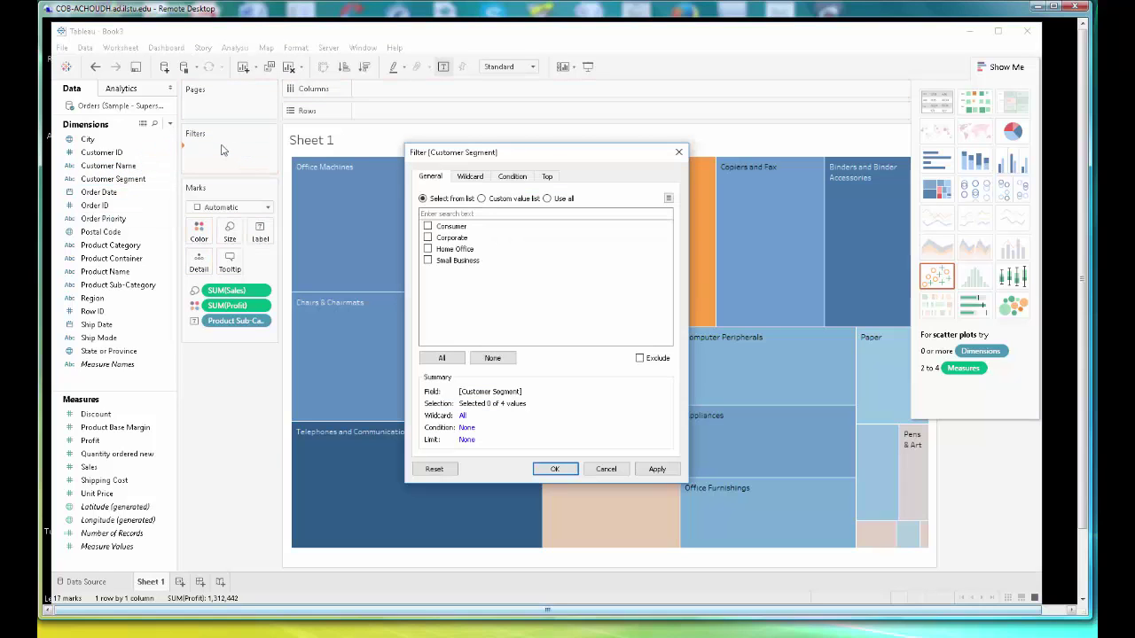
click(547, 198)
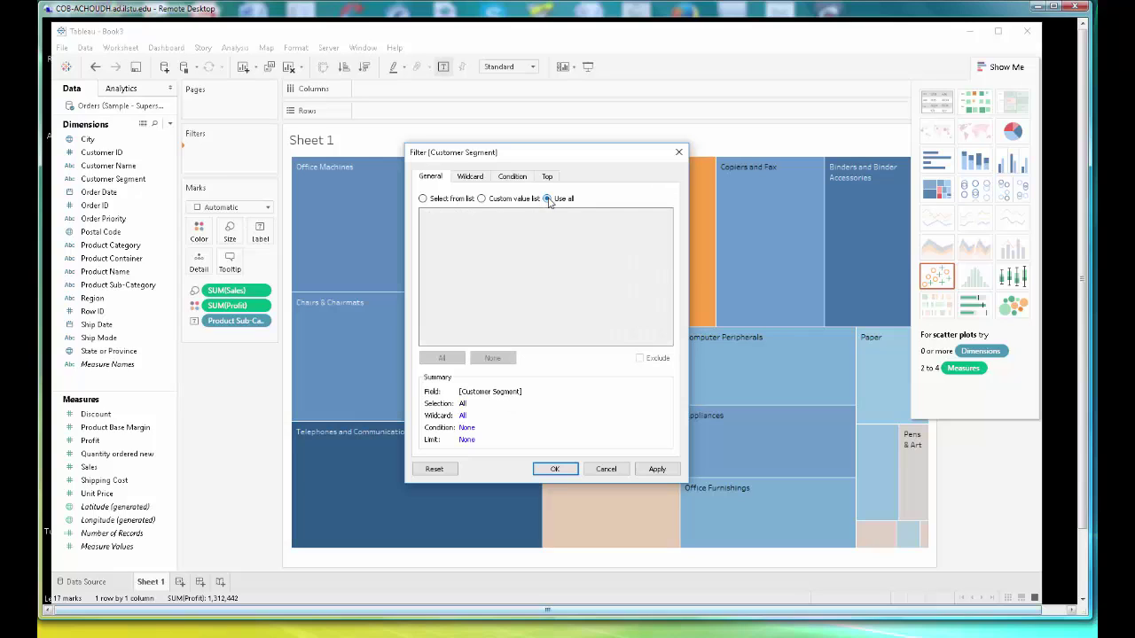
click(656, 470)
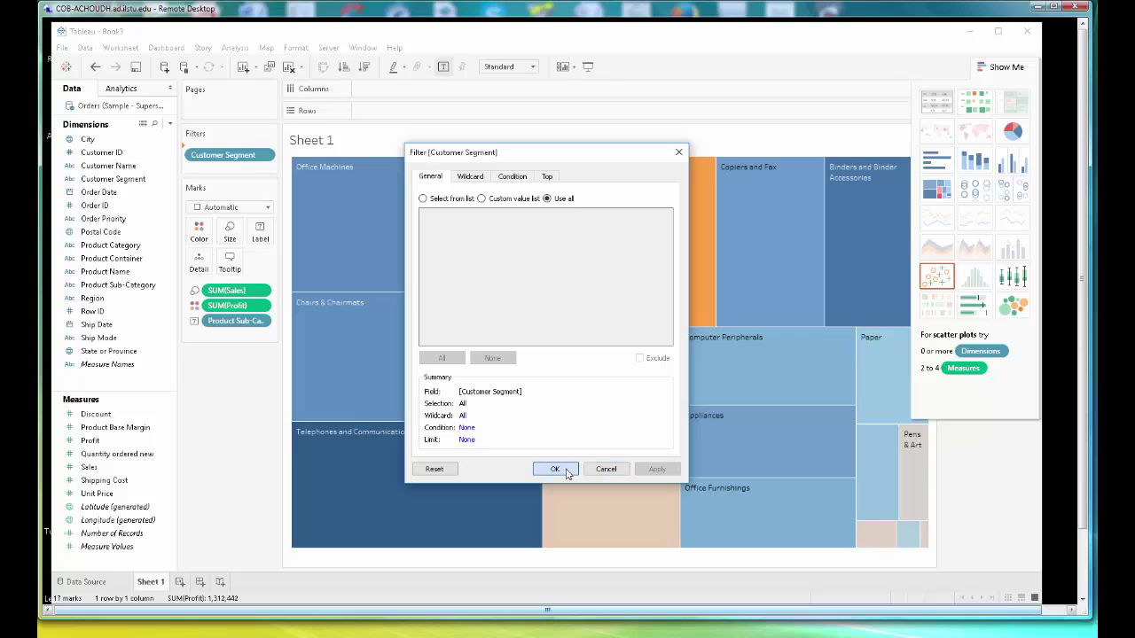
click(556, 470)
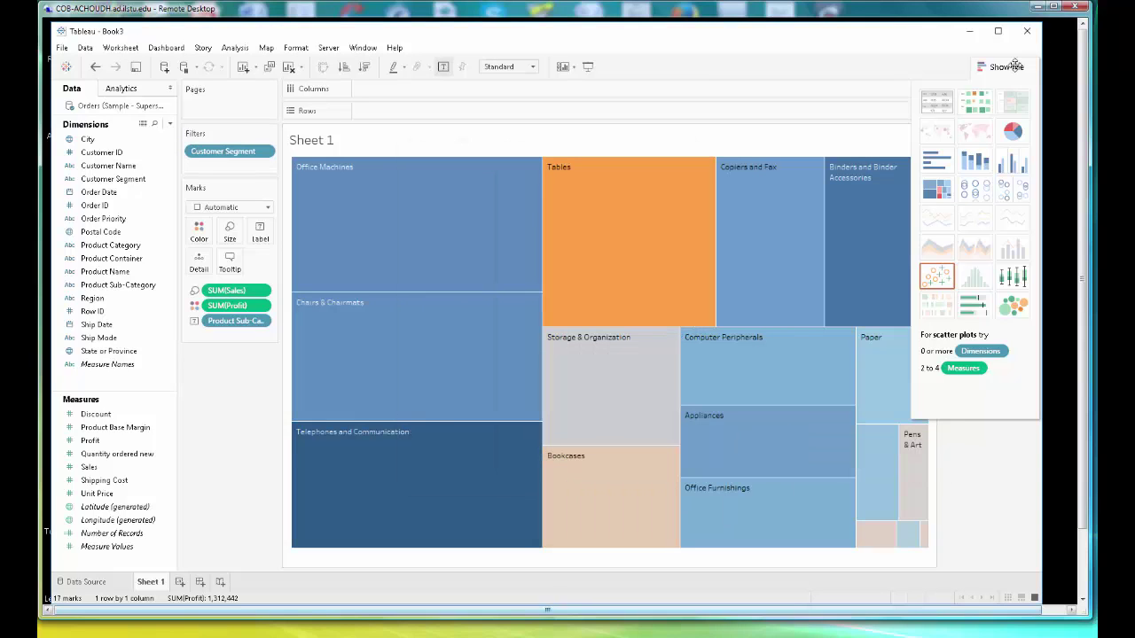
click(1009, 70)
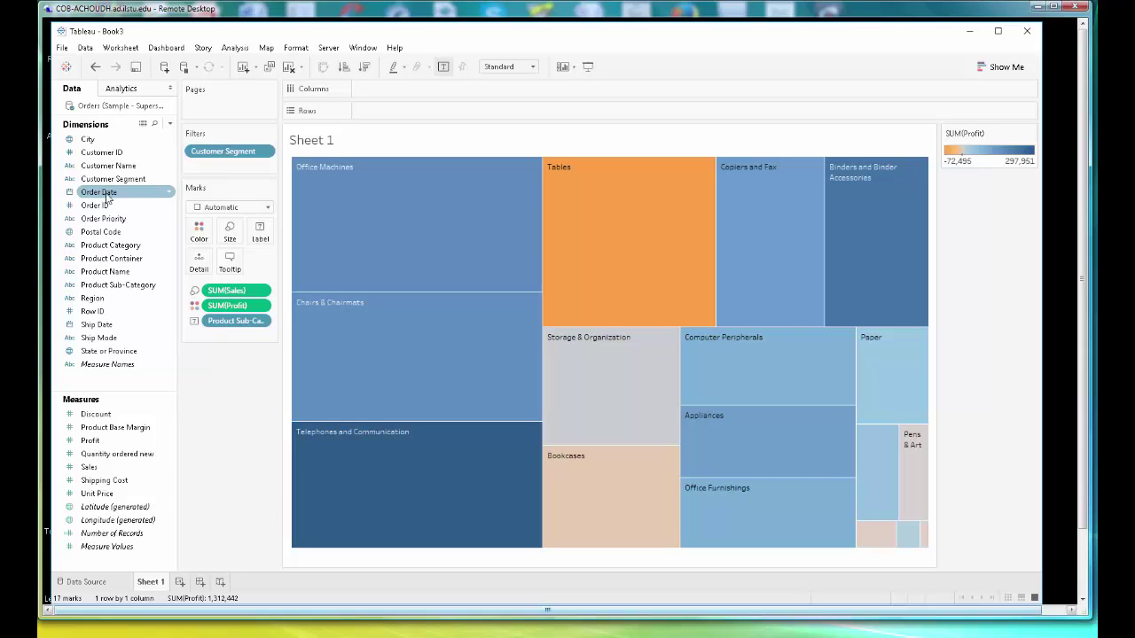
Step: Add an Order Date filter as a range of dates from 1/1/2010 to 12/31/2013
drag(107, 199, 230, 169)
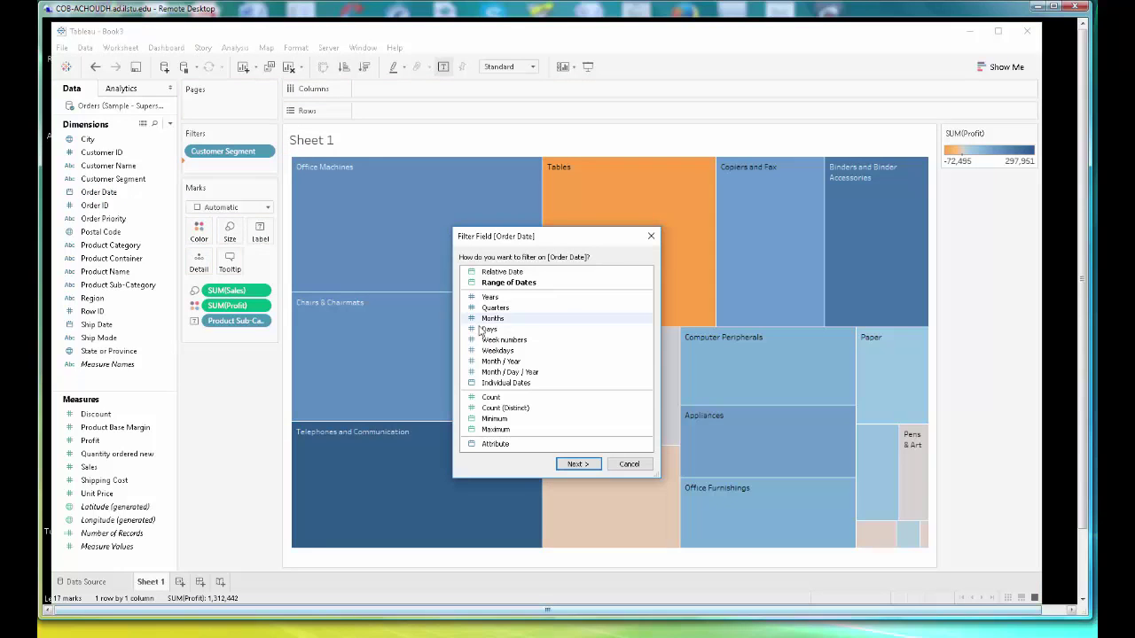
click(509, 283)
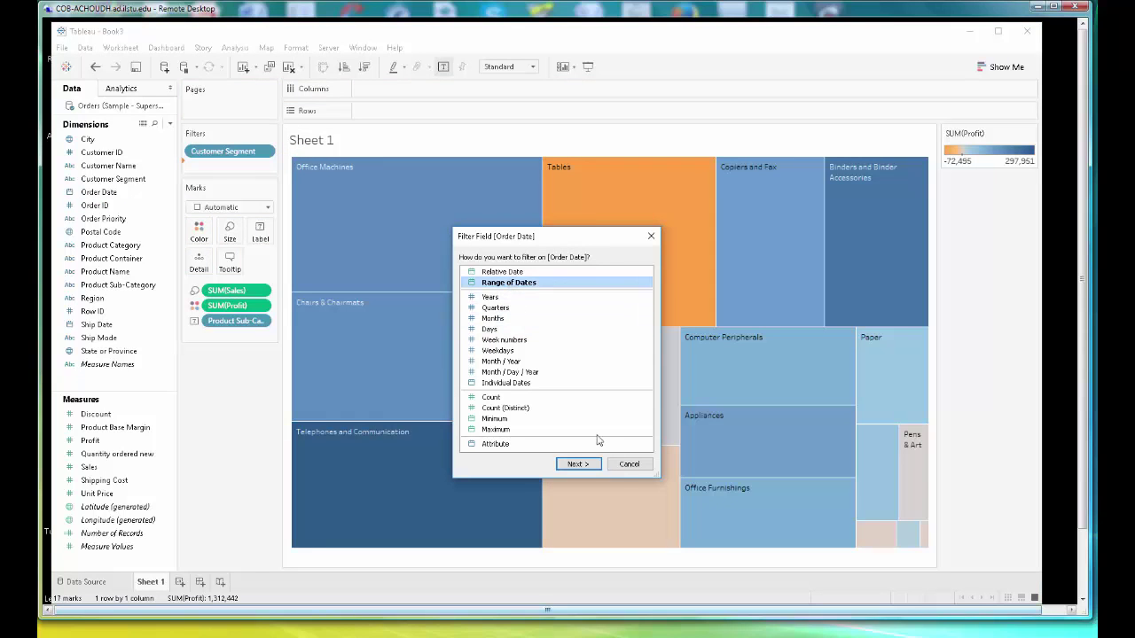
click(578, 463)
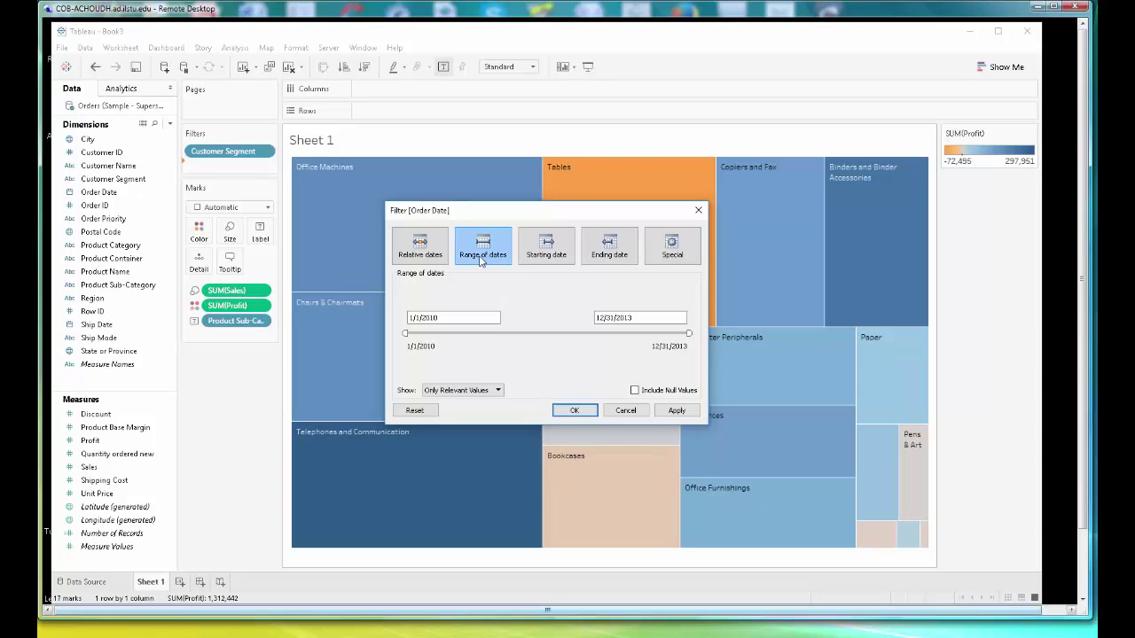
click(582, 412)
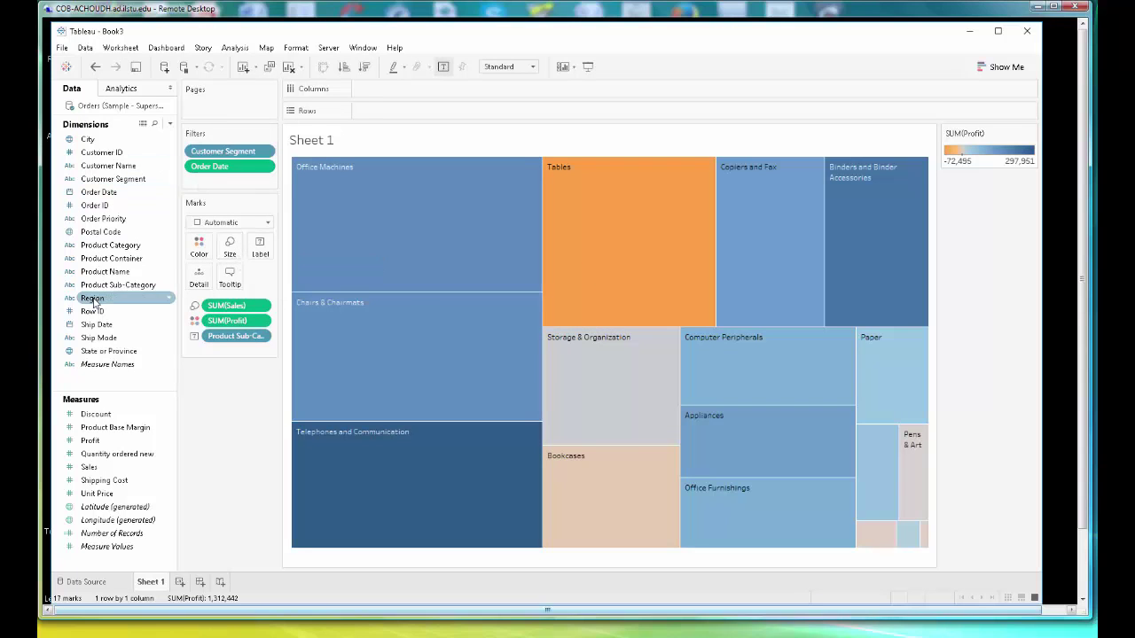
Step: Add a Region filter that uses all values
drag(92, 298, 207, 180)
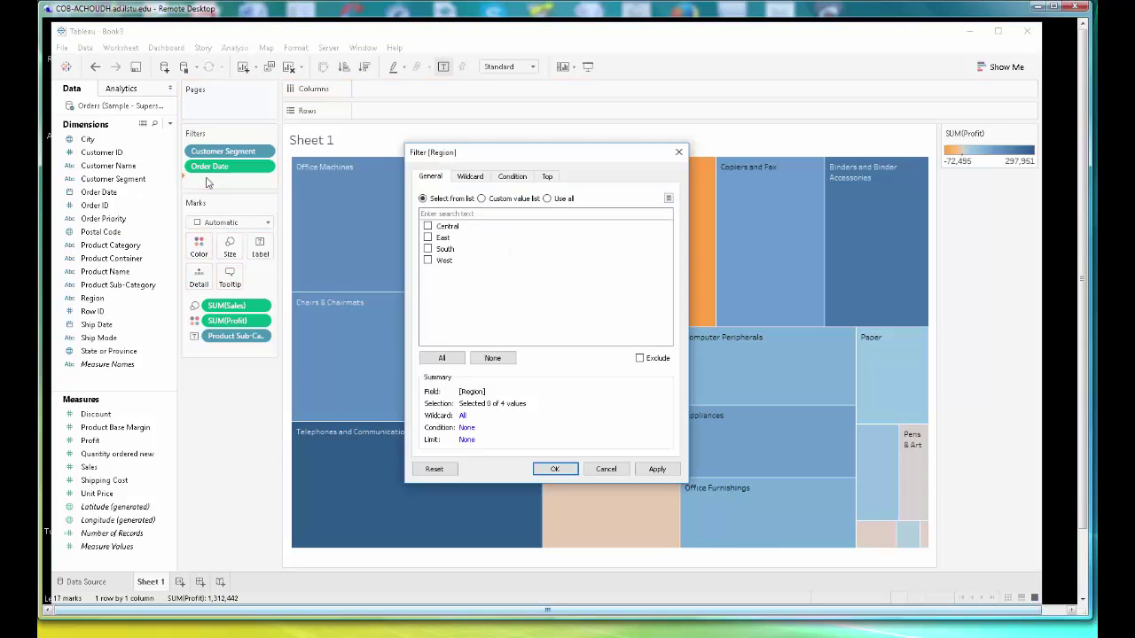
click(547, 199)
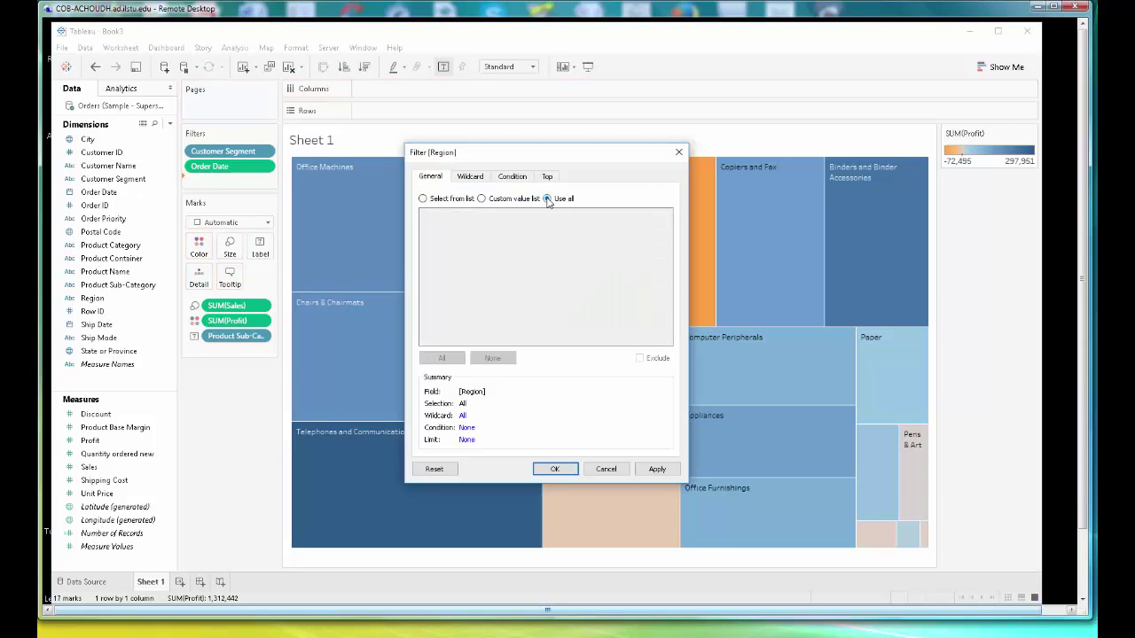
click(653, 472)
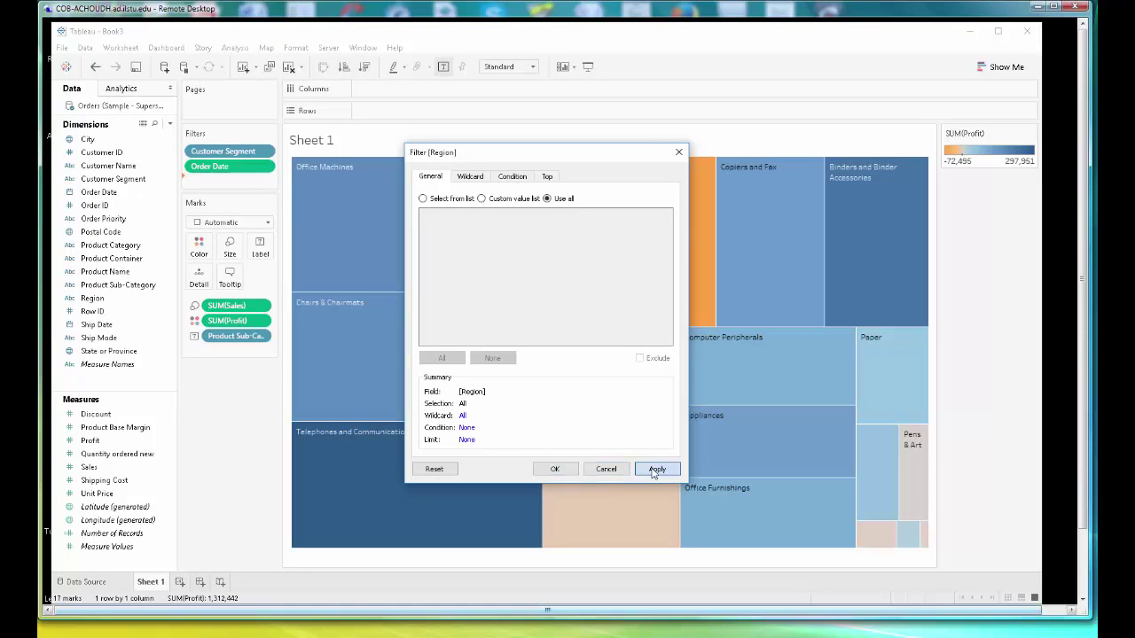
click(556, 470)
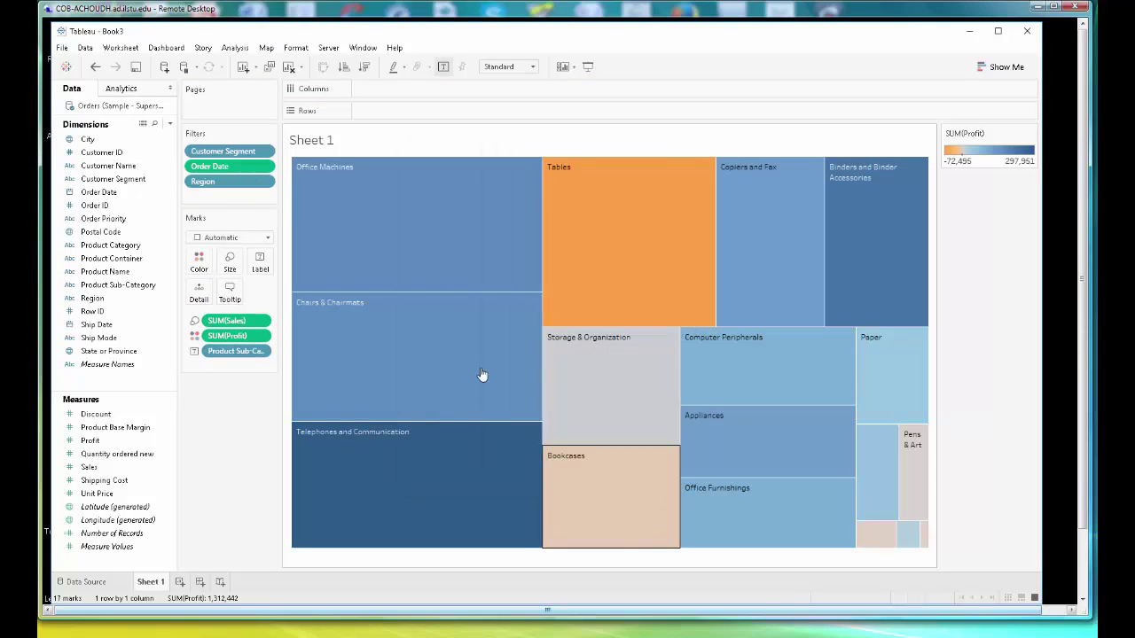
Step: Show the filter controls for Customer Segment, Order Date and Region beside the treemap, and hide the SUM(Profit) color legend
click(264, 153)
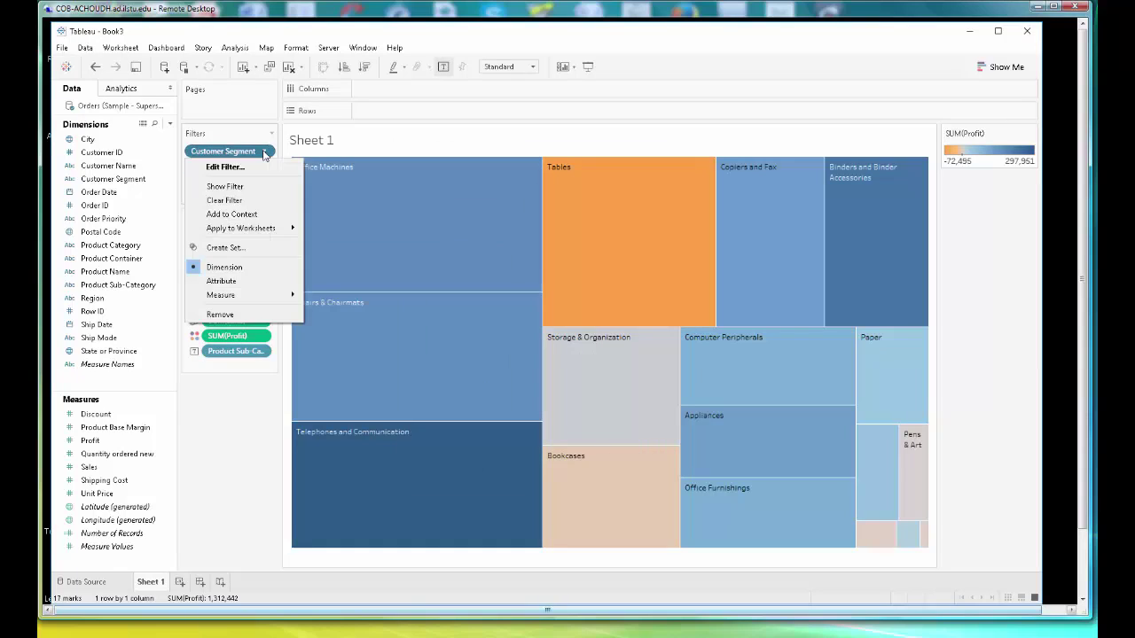
click(236, 188)
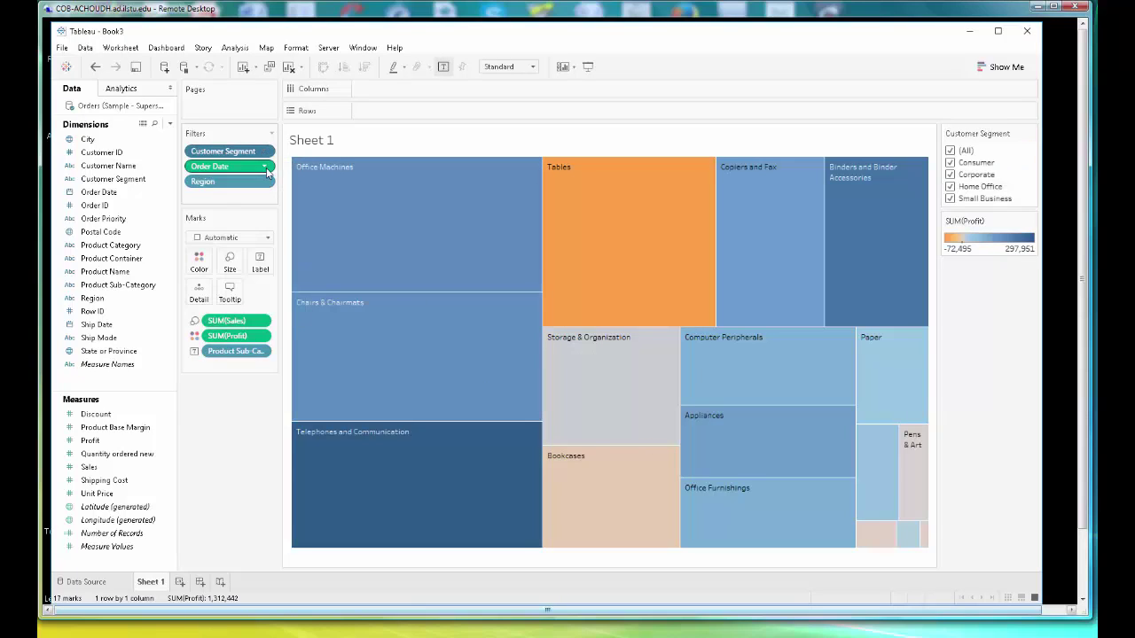
click(264, 167)
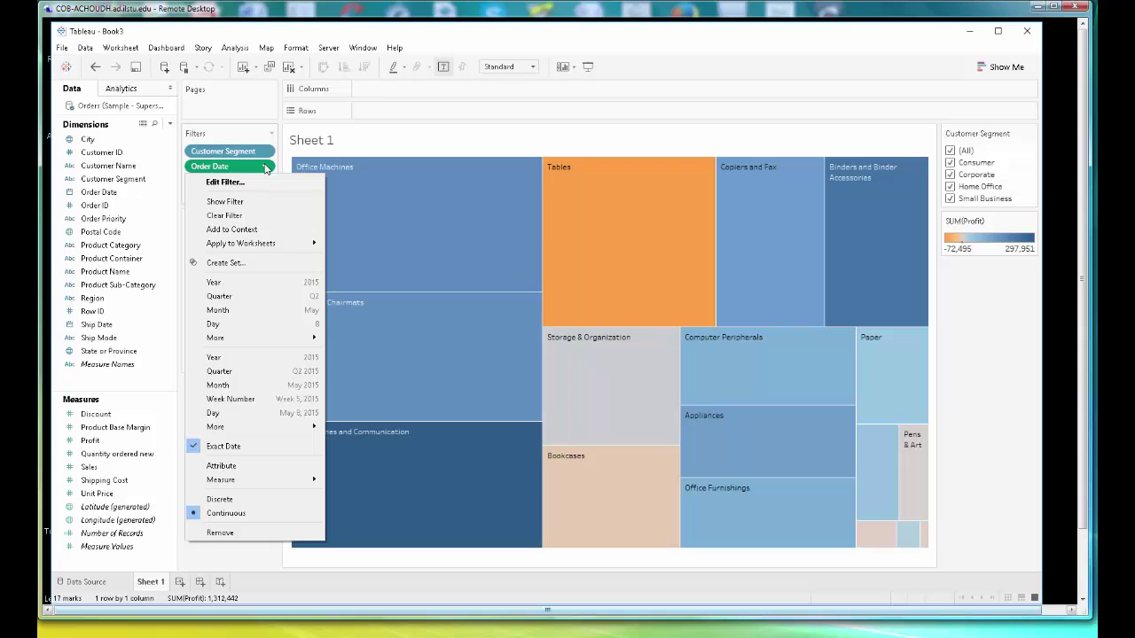
click(240, 204)
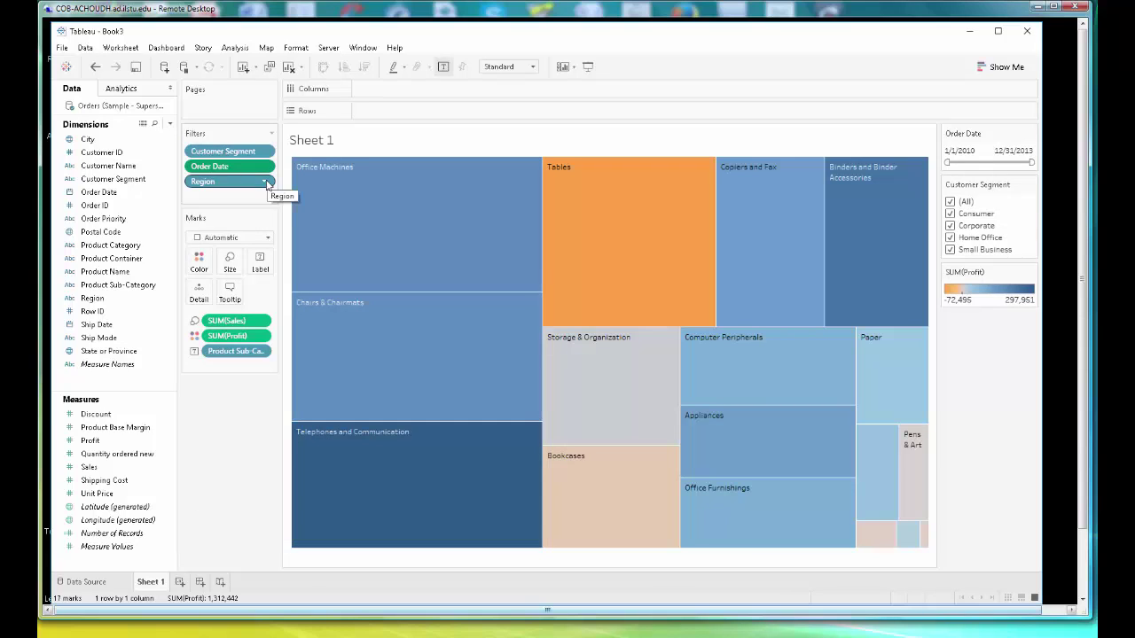
click(265, 183)
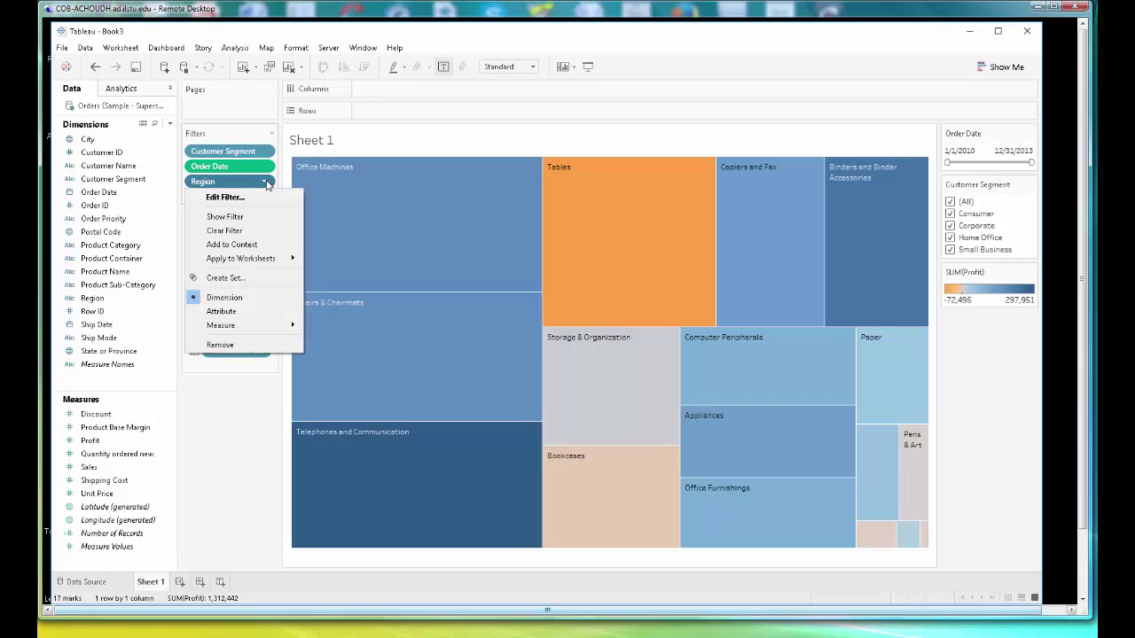
click(246, 222)
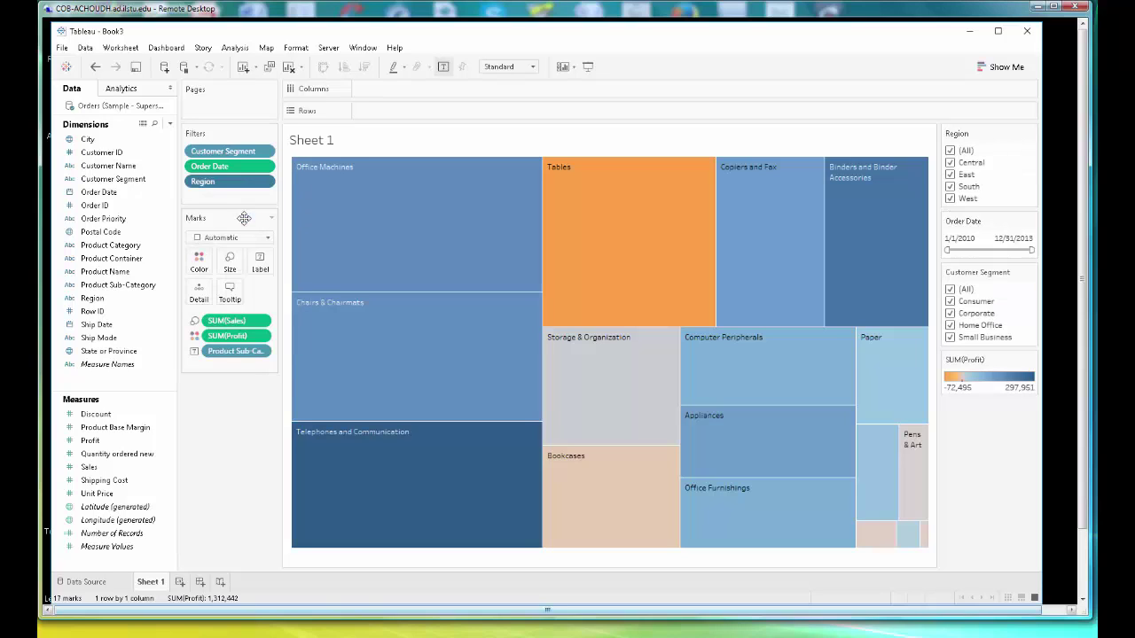
click(1031, 362)
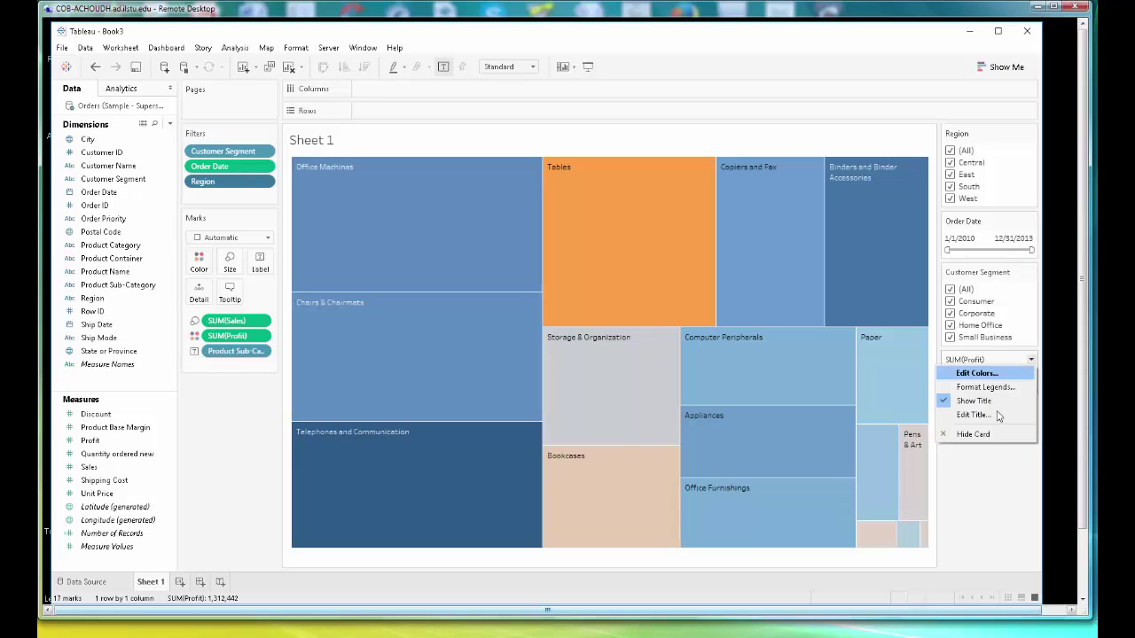
click(990, 436)
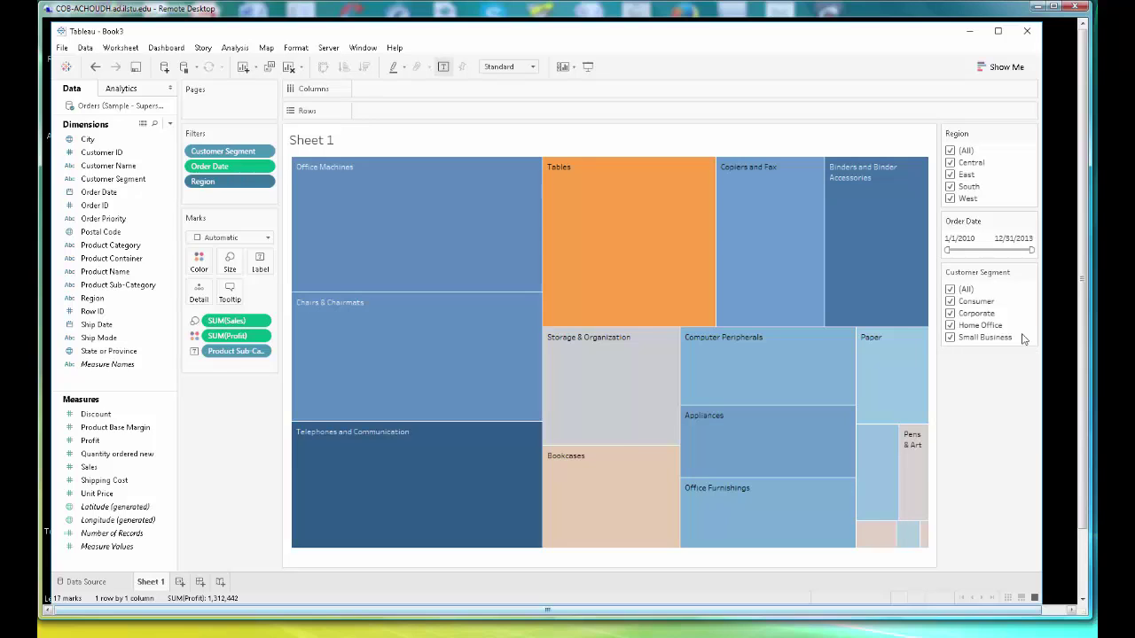
Step: Change the Region and Customer Segment filter controls to the Single Value (slider) style
click(1031, 135)
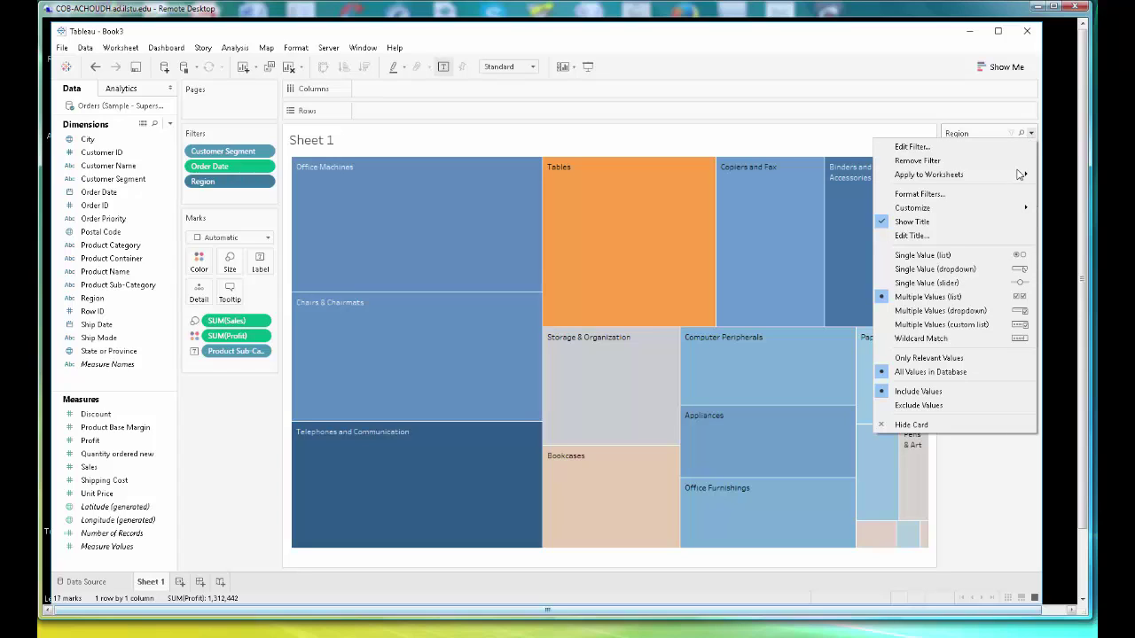
mouse_move(1002, 215)
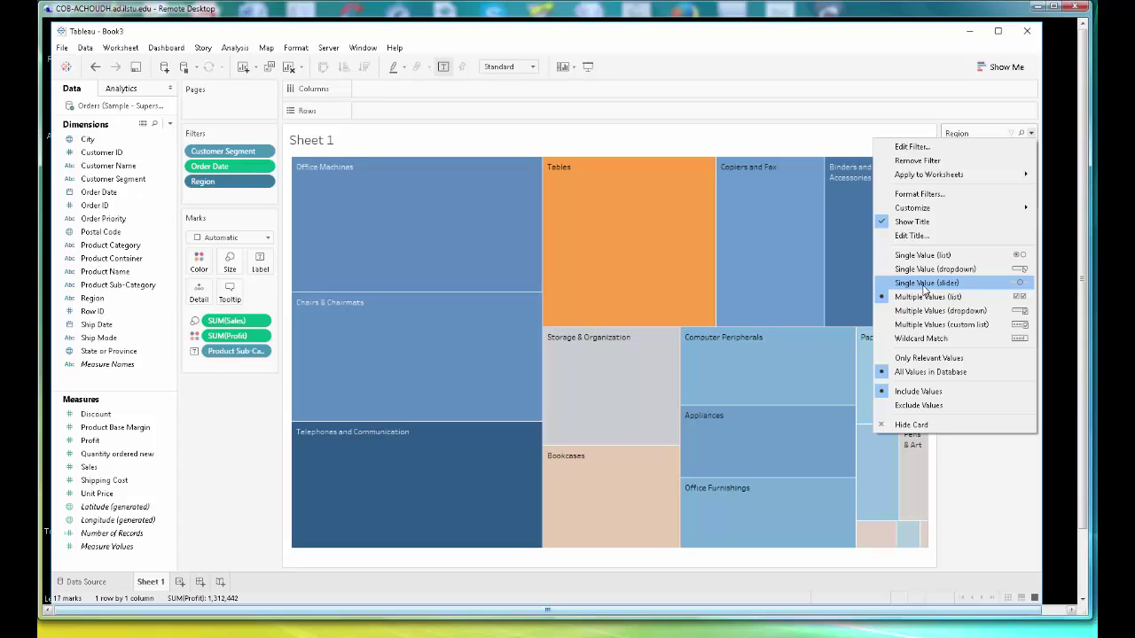
click(924, 284)
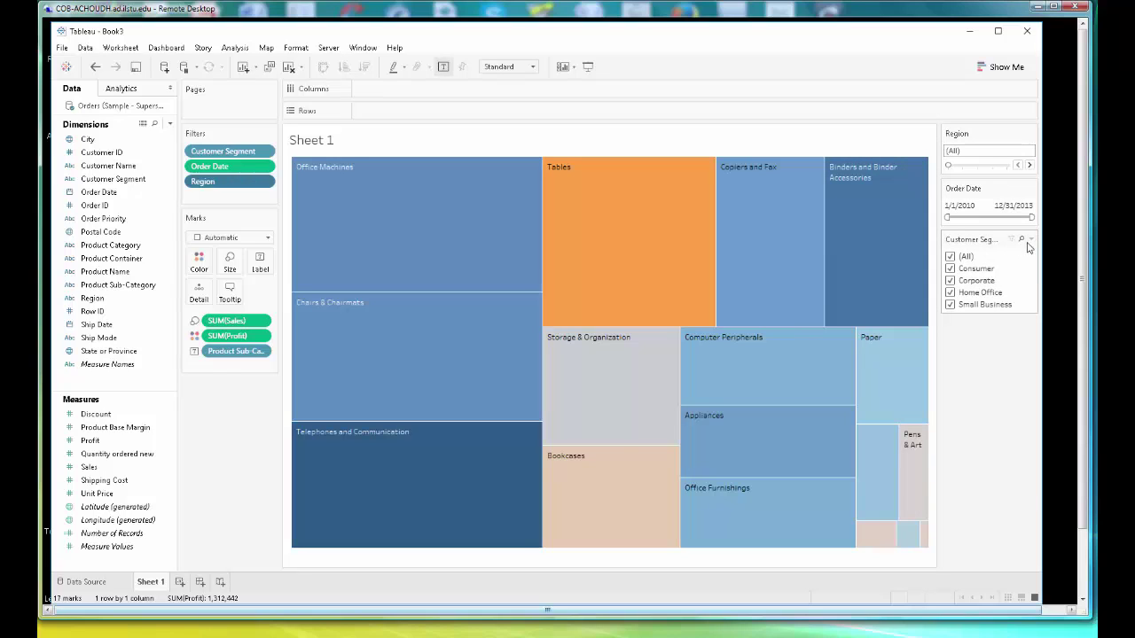
click(1030, 240)
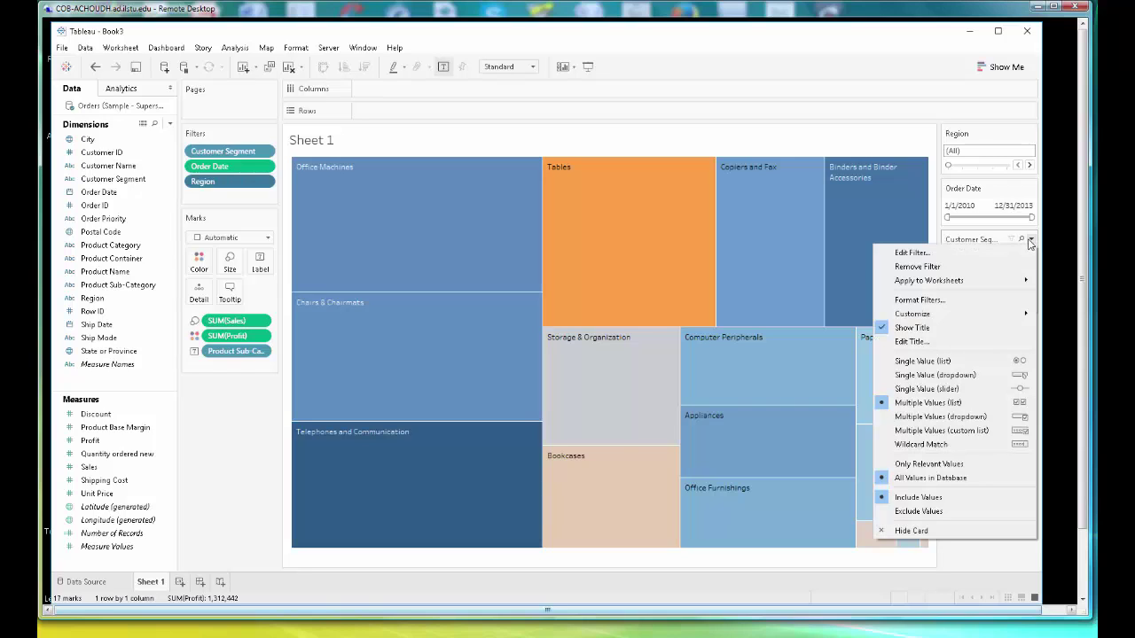
click(927, 388)
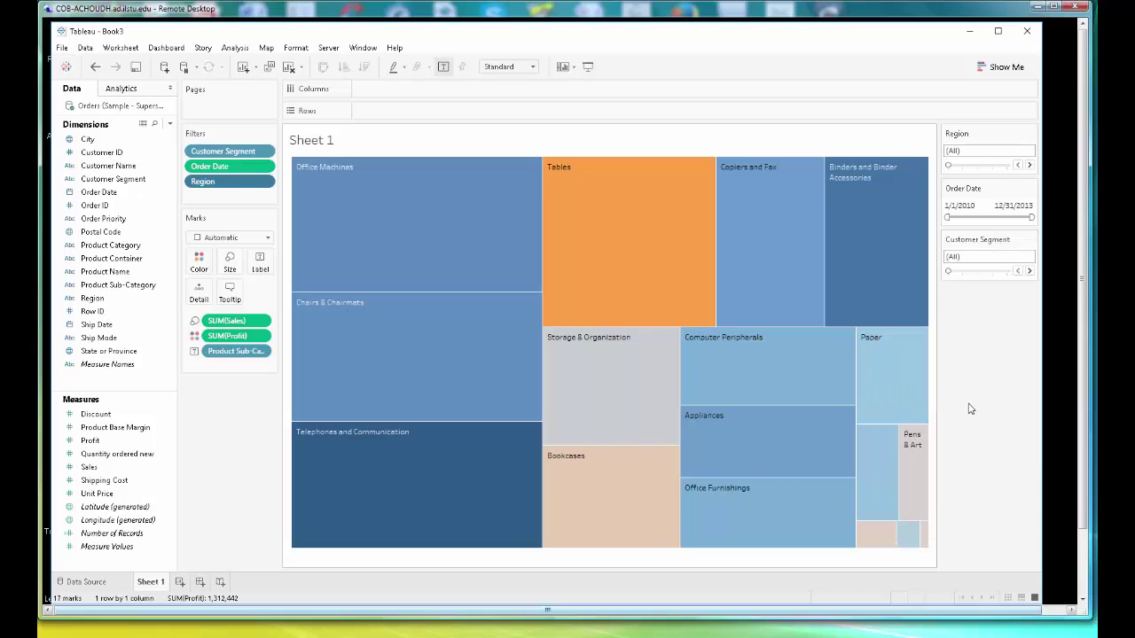
Step: View the treemap for the Central region and the East region, and return the Region filter to (All)
click(964, 167)
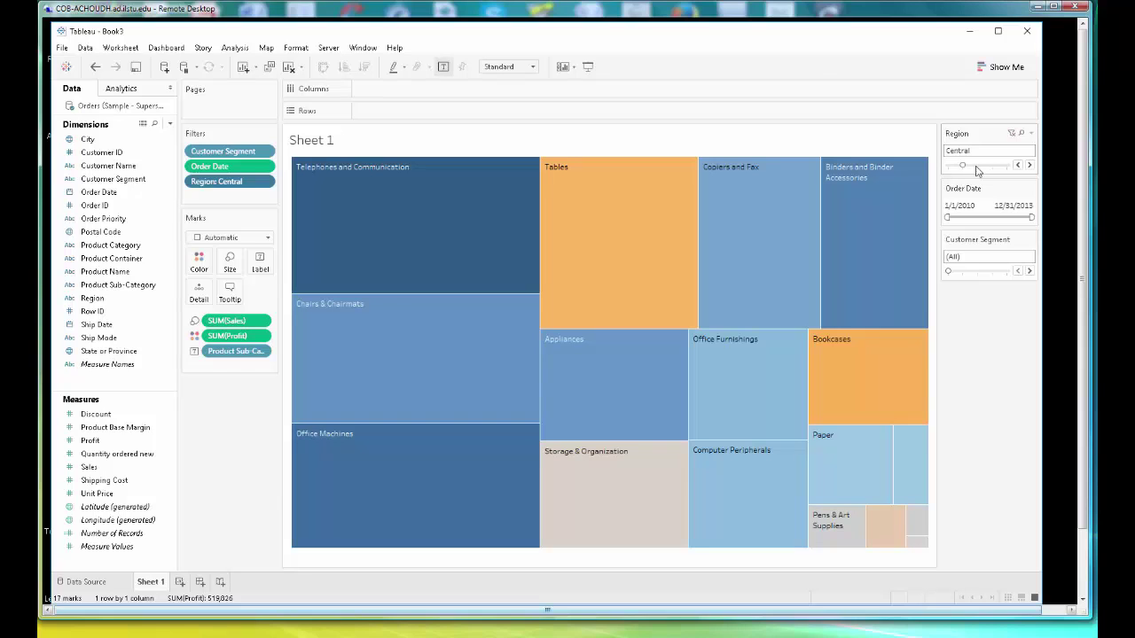
click(976, 167)
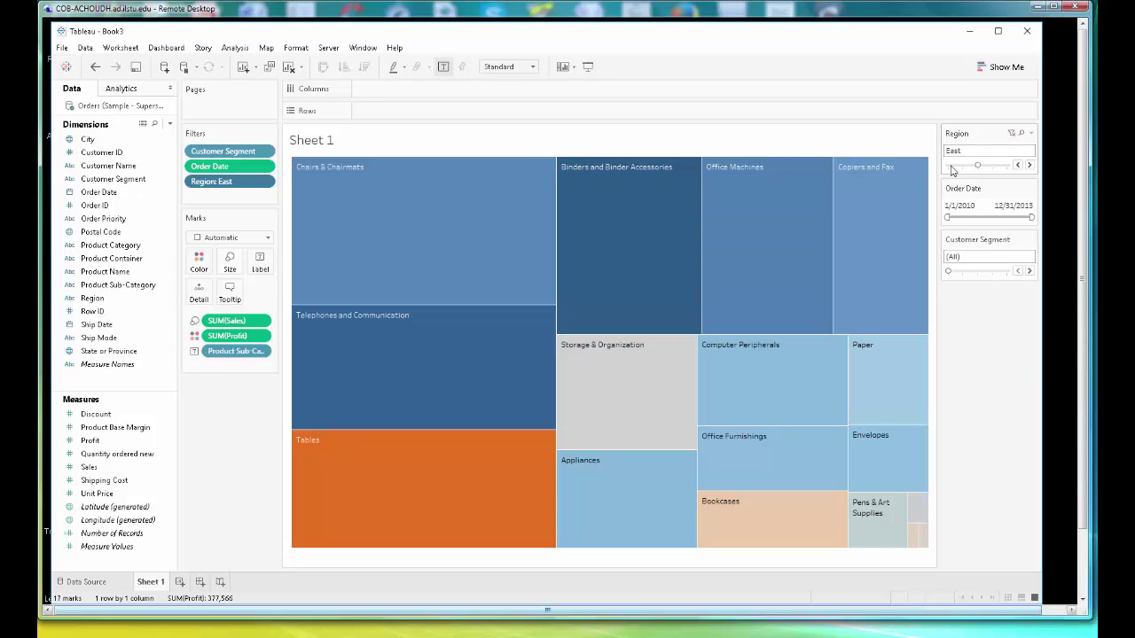
click(952, 169)
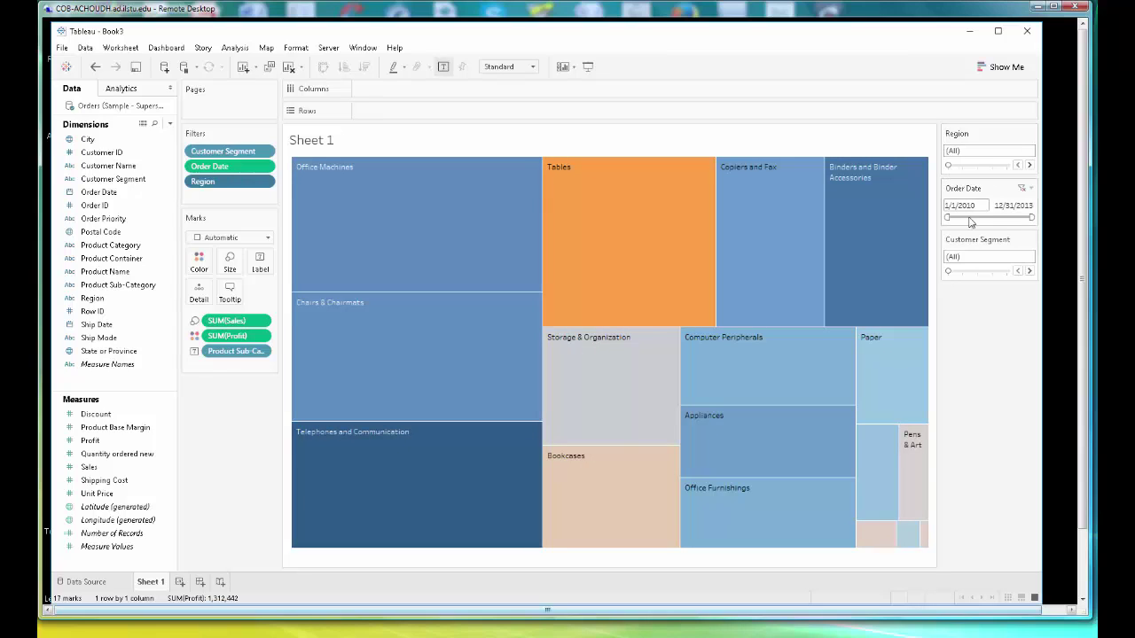
Step: Examine Consumer profit and sales for Chairs & Chairmats, Office Machines and Tables, view the Corporate segment, and return Customer Segment to (All)
click(963, 273)
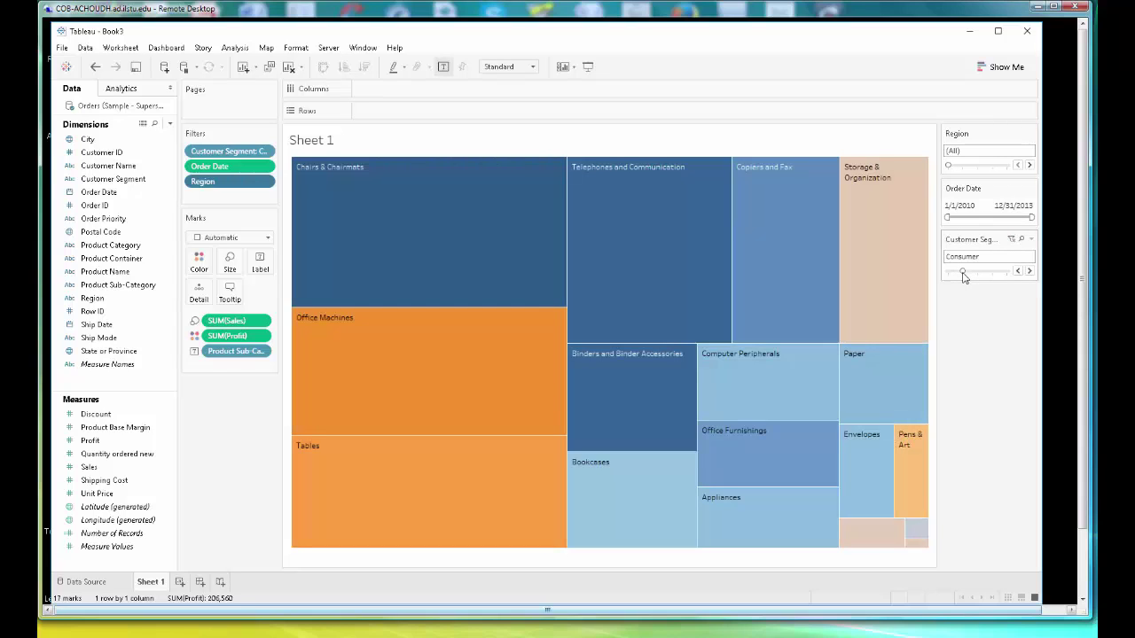
mouse_move(496, 259)
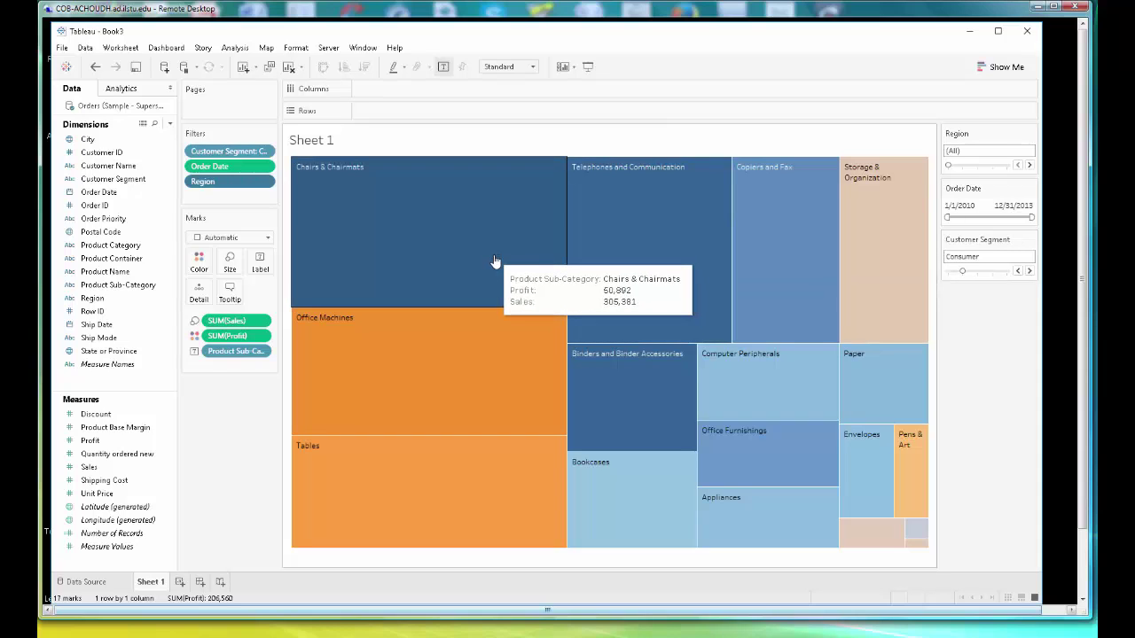
mouse_move(485, 342)
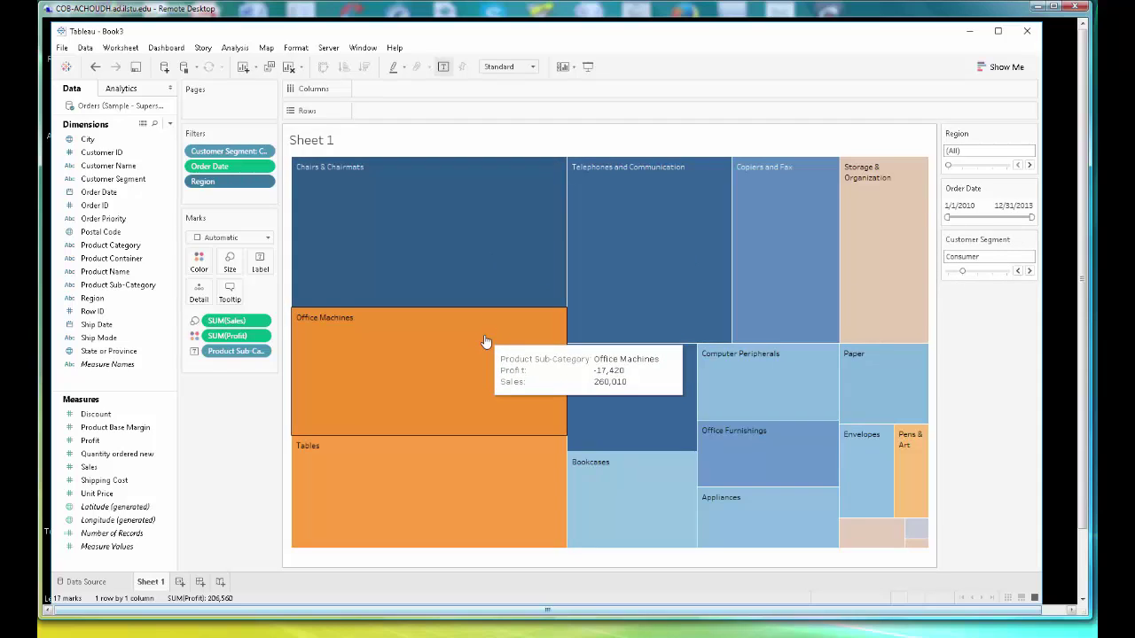
mouse_move(485, 460)
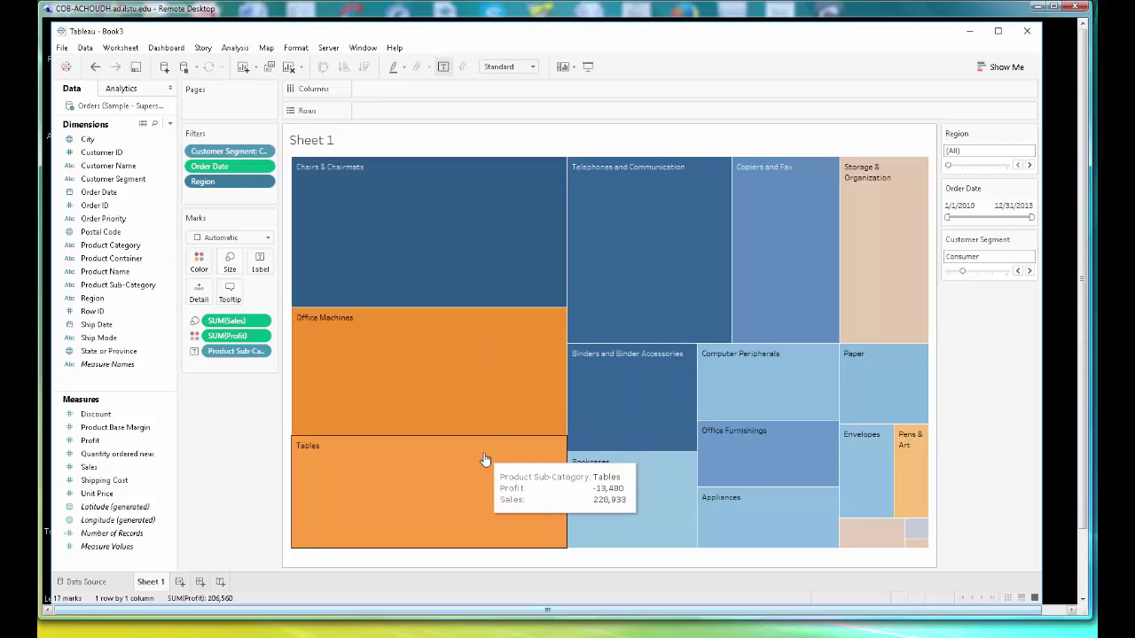
click(978, 274)
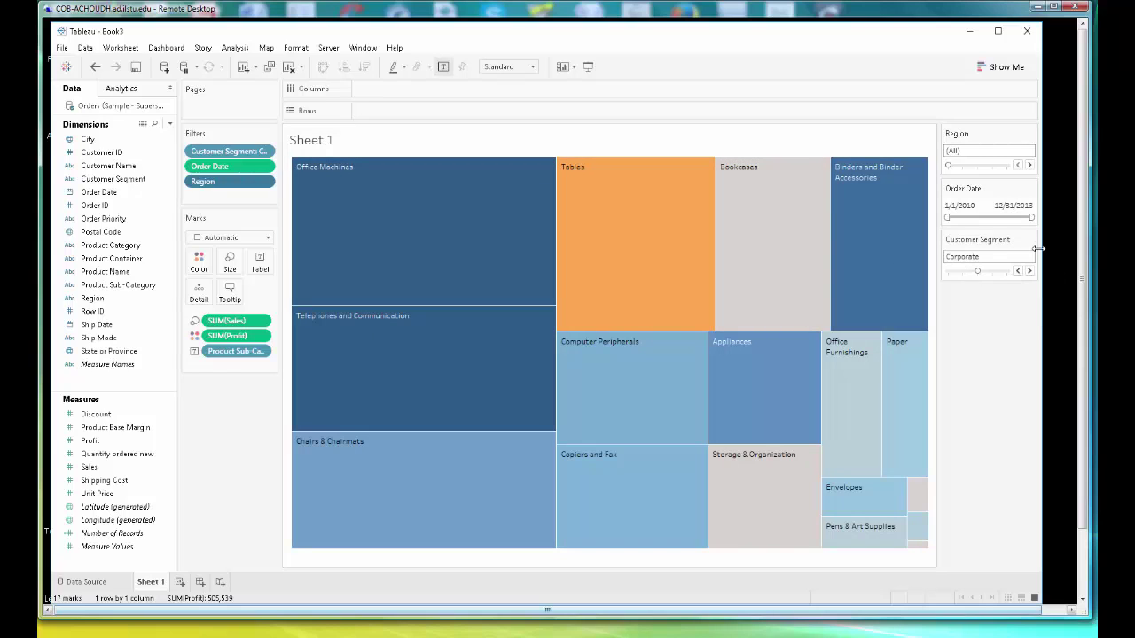
click(948, 272)
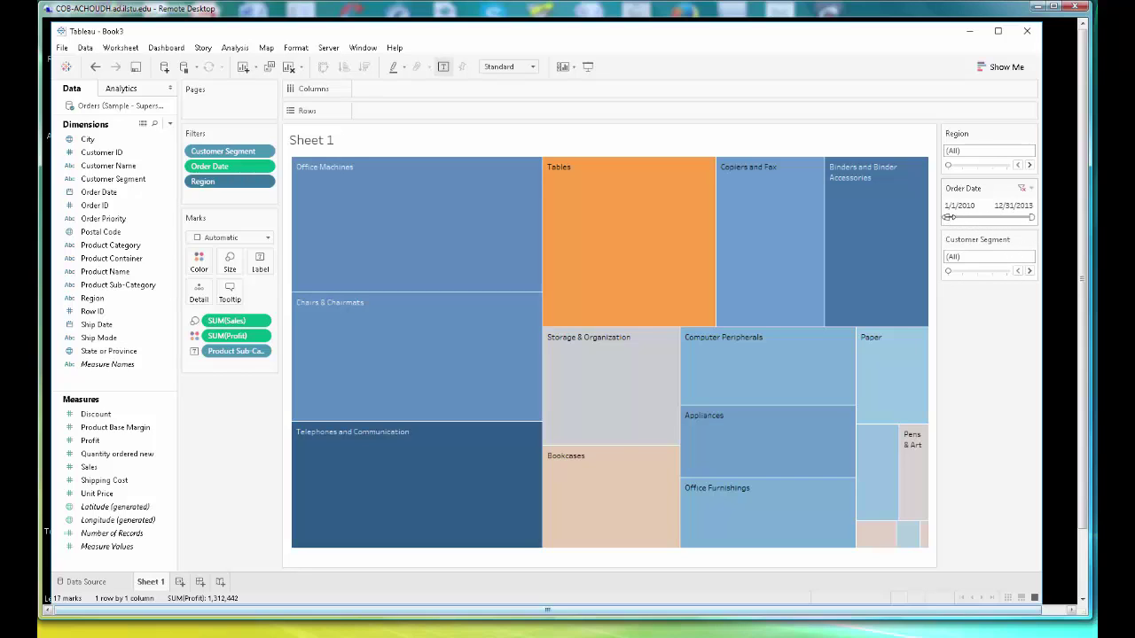
Step: Examine the treemap with the Order Date range starting at 3/10/2012, including the Tables tile, and narrow the range's end to 12/25/2012
drag(949, 217, 992, 217)
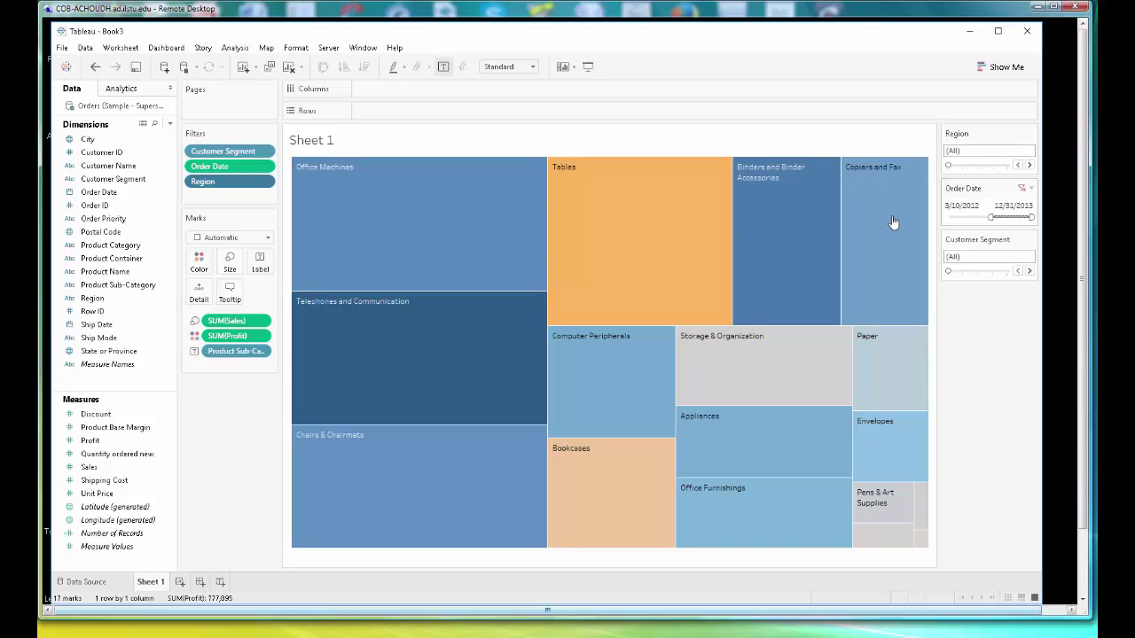
mouse_move(664, 223)
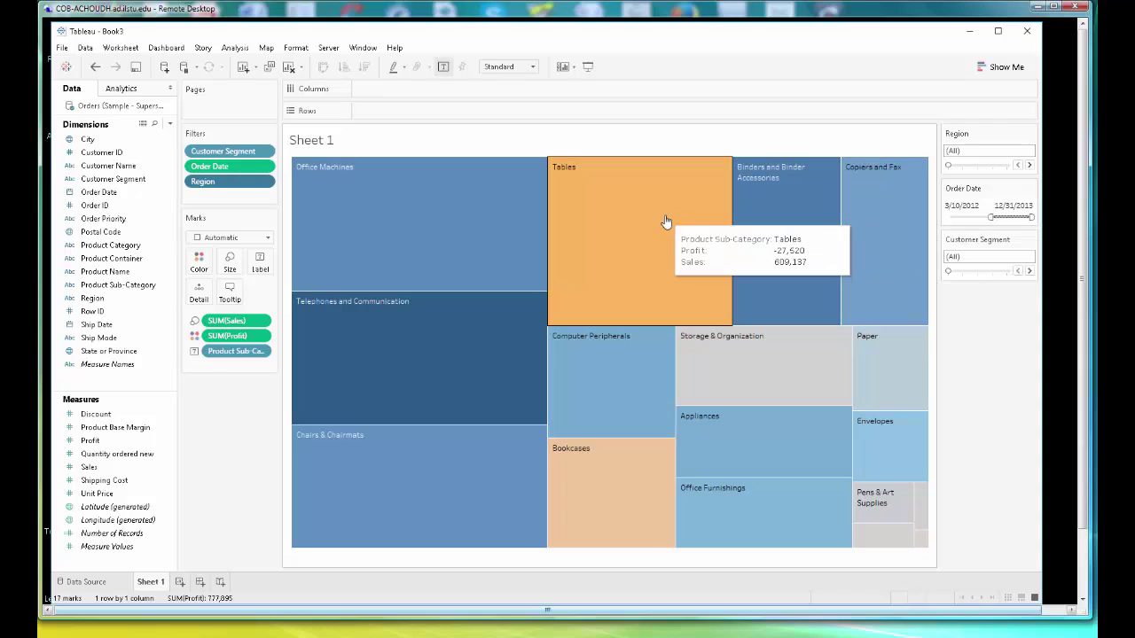
mouse_move(451, 219)
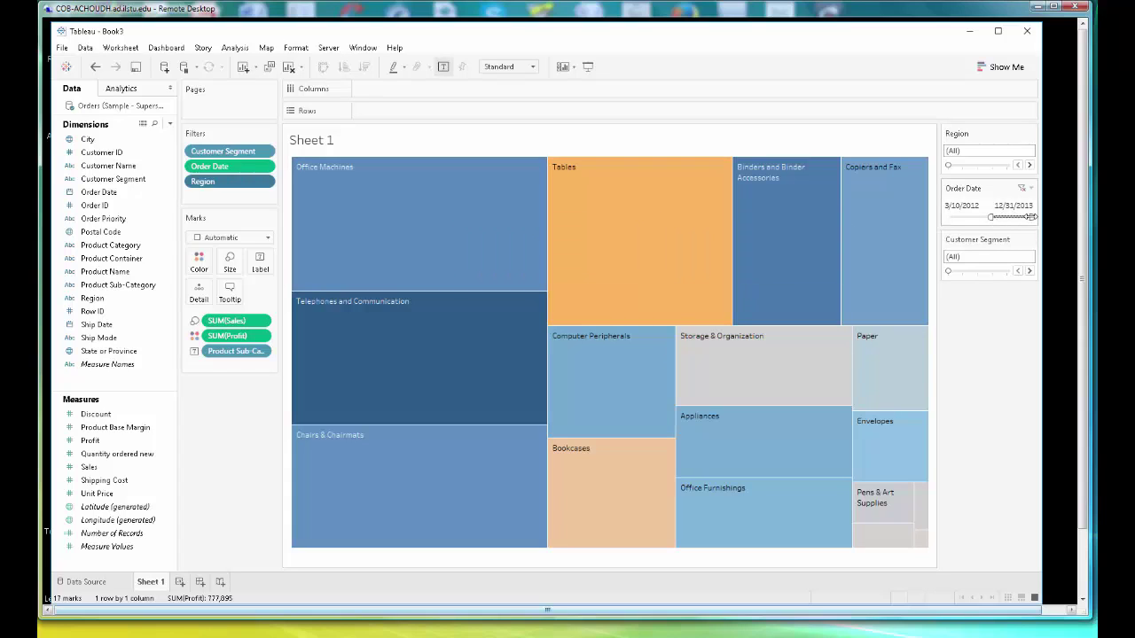
mouse_move(1029, 216)
mouse_down()
mouse_move(999, 217)
mouse_move(1012, 217)
mouse_up()
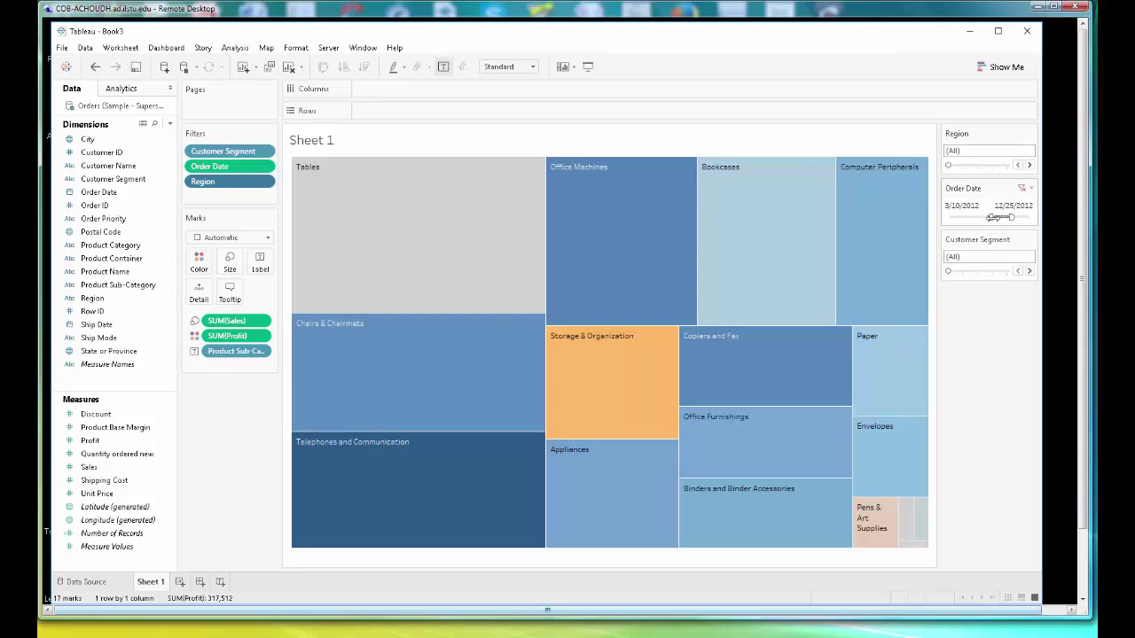
Step: Widen the Order Date filter range to run from 1/1/2010 to 11/14/2013
drag(993, 217, 945, 218)
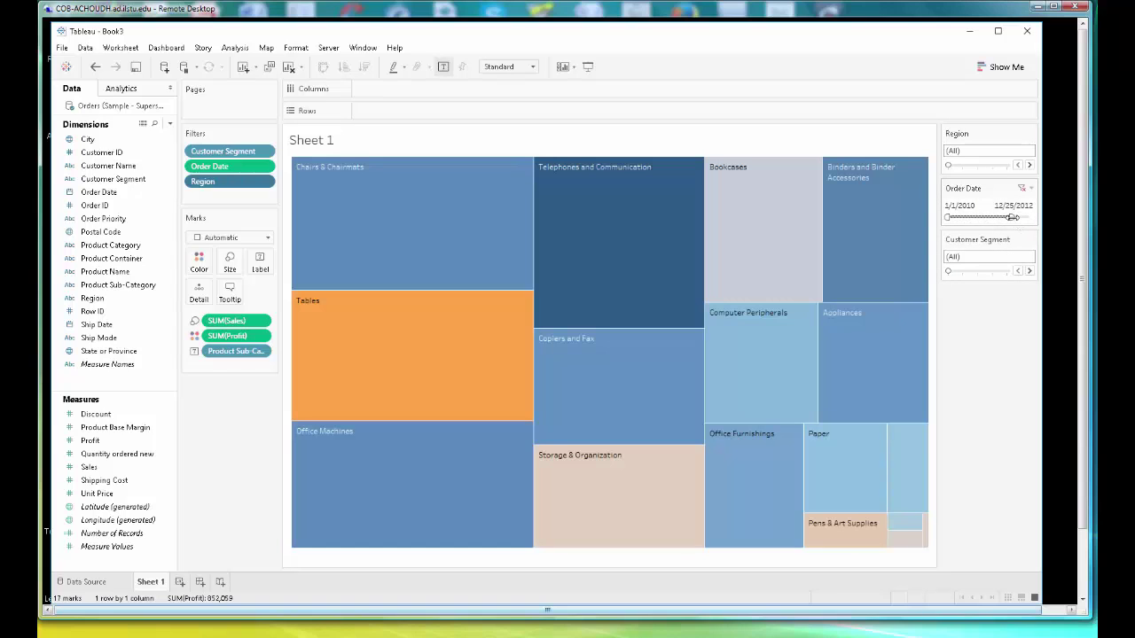
drag(1012, 217, 1029, 217)
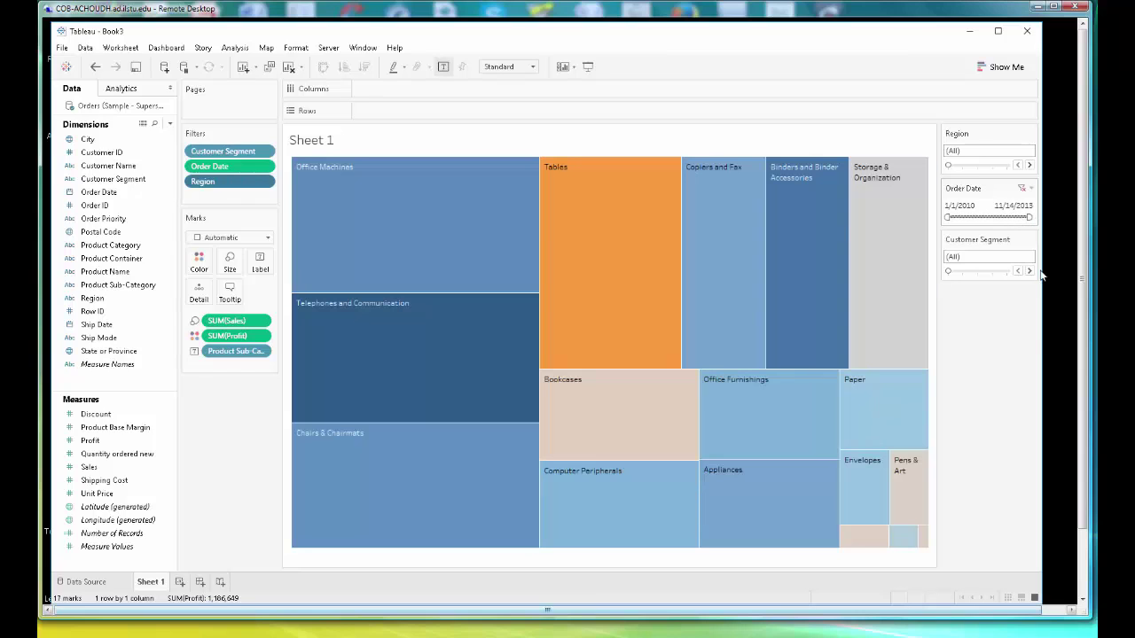